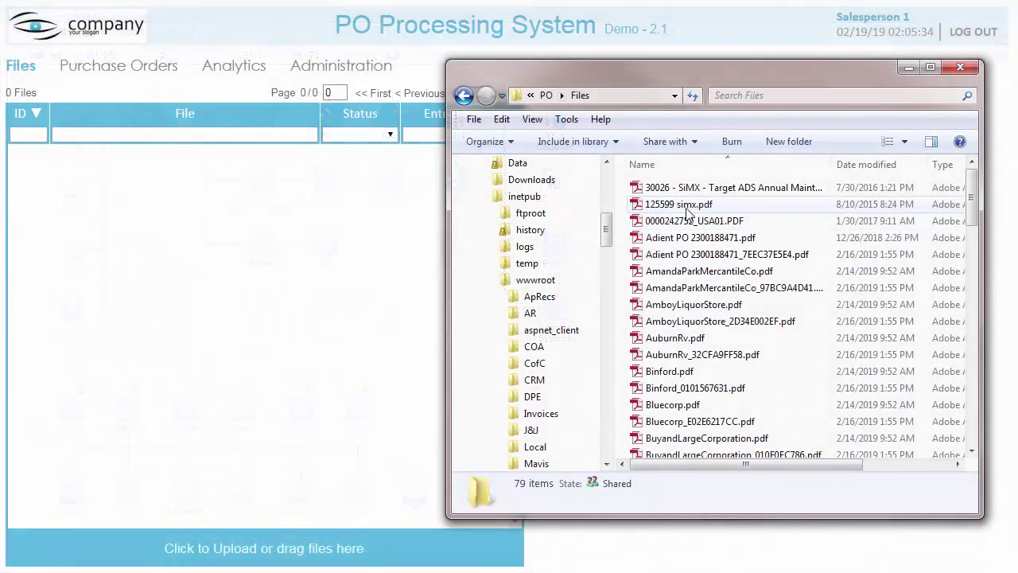
# Step: Upload the eleven PDFs, from 125599 simx.pdf through Binford.pdf, to the portal's Files list
pyautogui.click(687, 206)
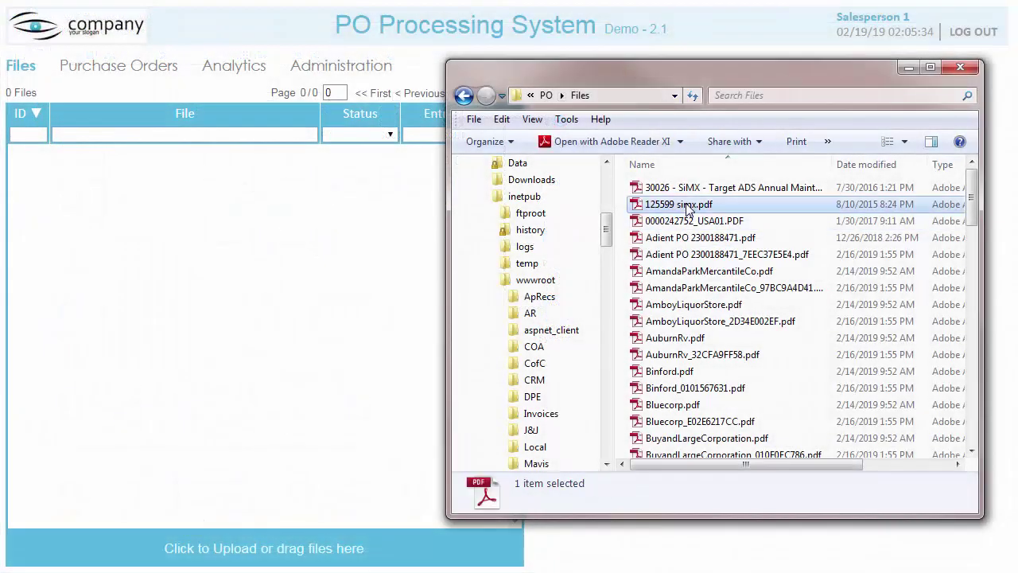
pyautogui.keyDown('shift'); pyautogui.click(670, 372); pyautogui.keyUp('shift')
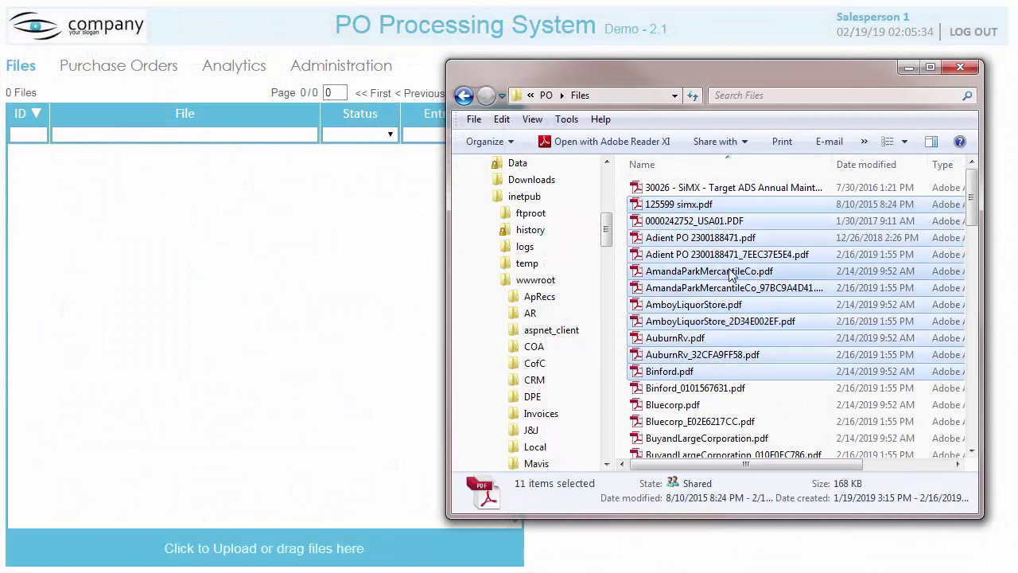
pyautogui.moveTo(732, 274); pyautogui.dragTo(316, 547)
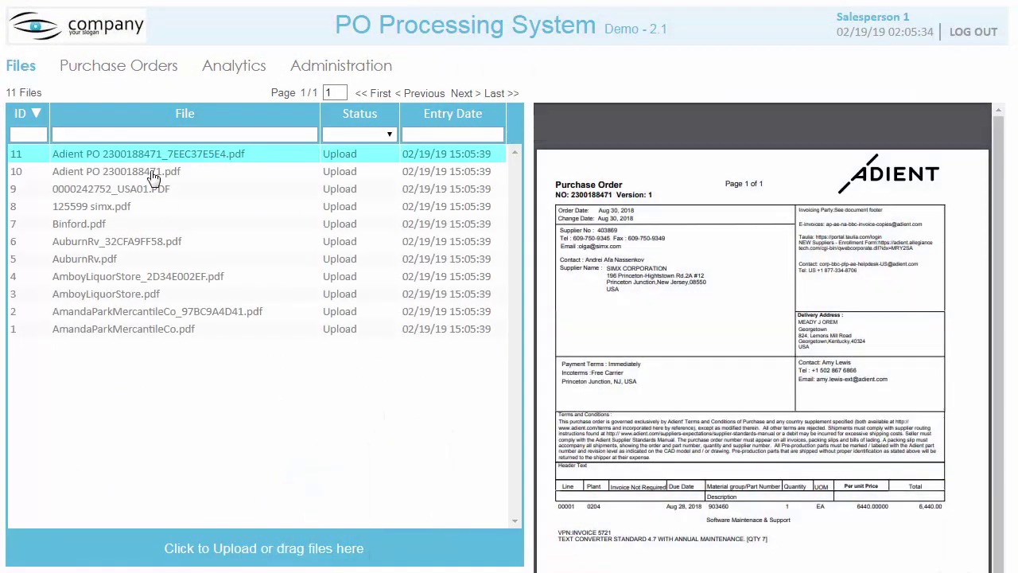
# Step: Preview Adient PO 2300188471.pdf, Binford.pdf, AuburnRv_32CFA9FF58.pdf and AmandaParkMercantileCo.pdf
pyautogui.click(155, 173)
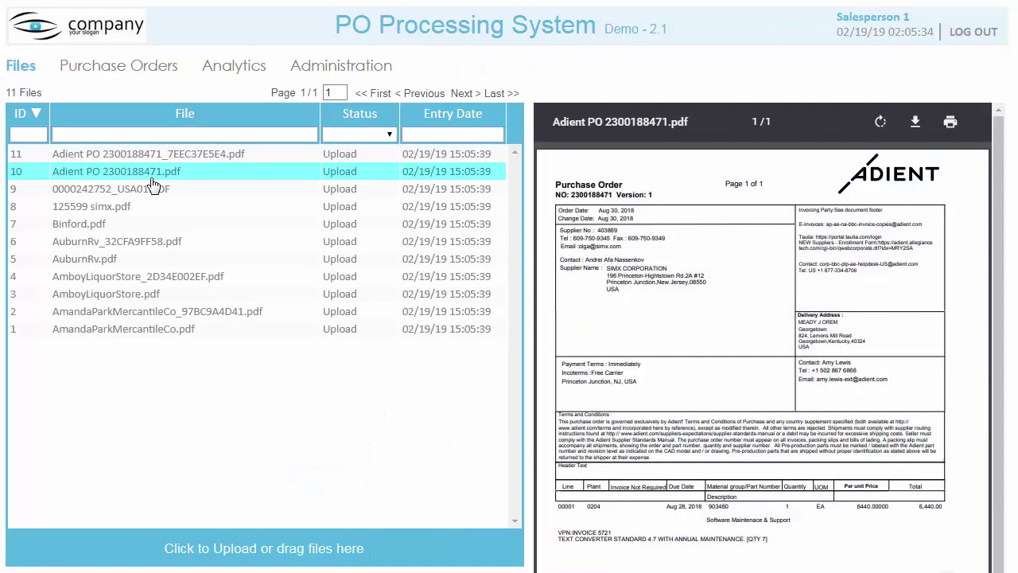
pyautogui.click(117, 226)
pyautogui.click(116, 243)
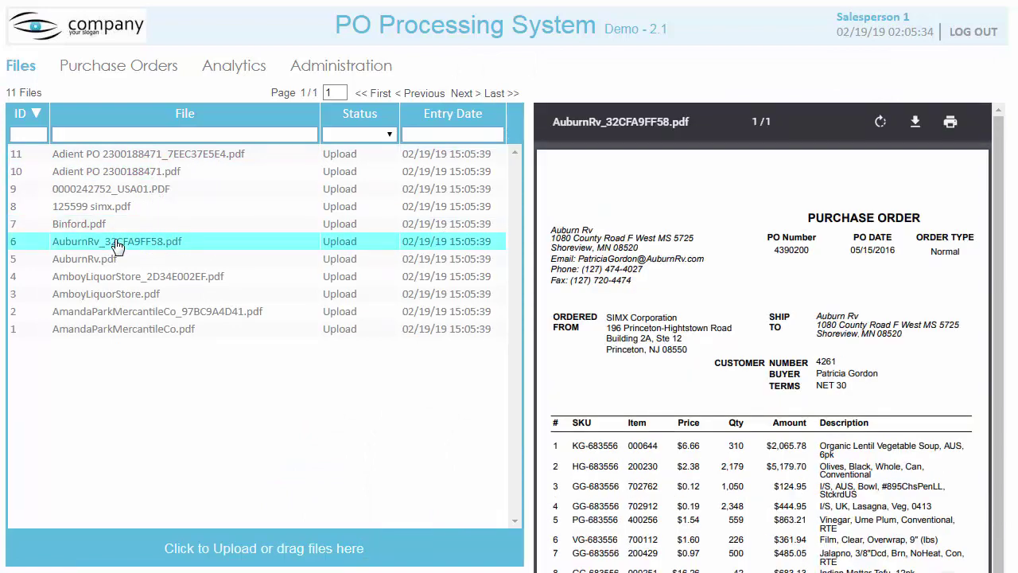
pyautogui.click(119, 330)
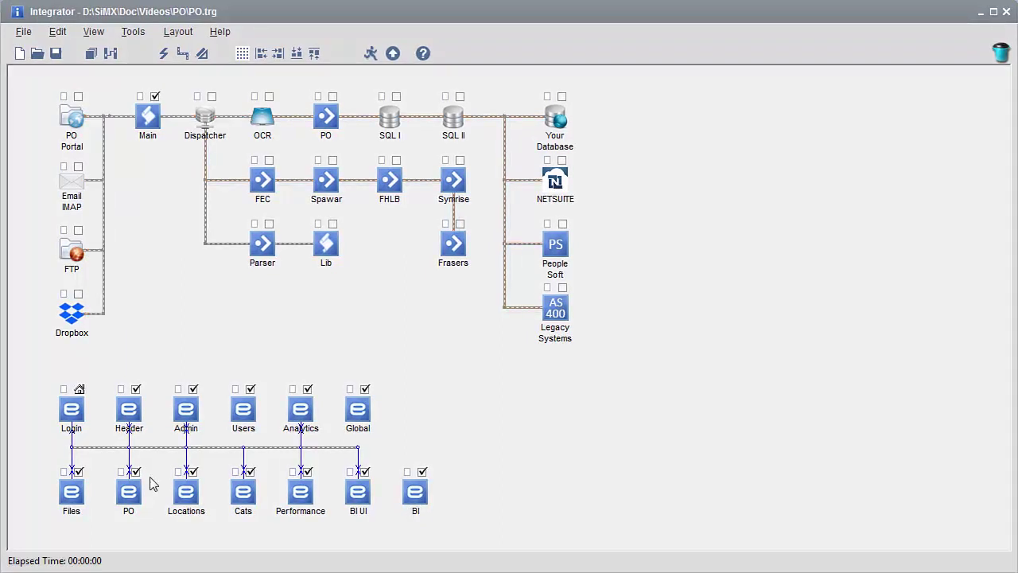
# Step: Run the PO processing workflow, then publish the PO web site to localhost
pyautogui.click(371, 53)
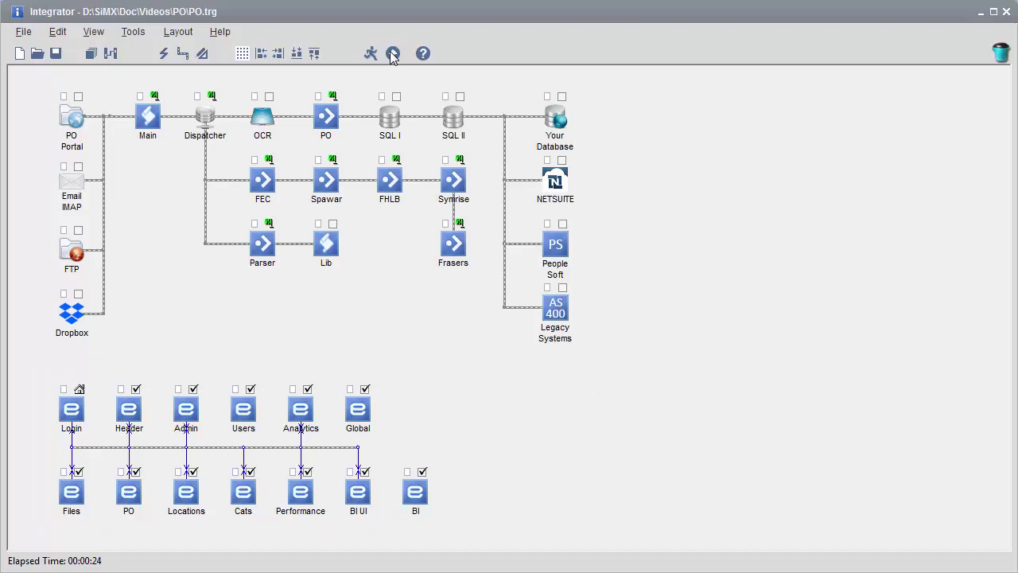
pyautogui.click(392, 53)
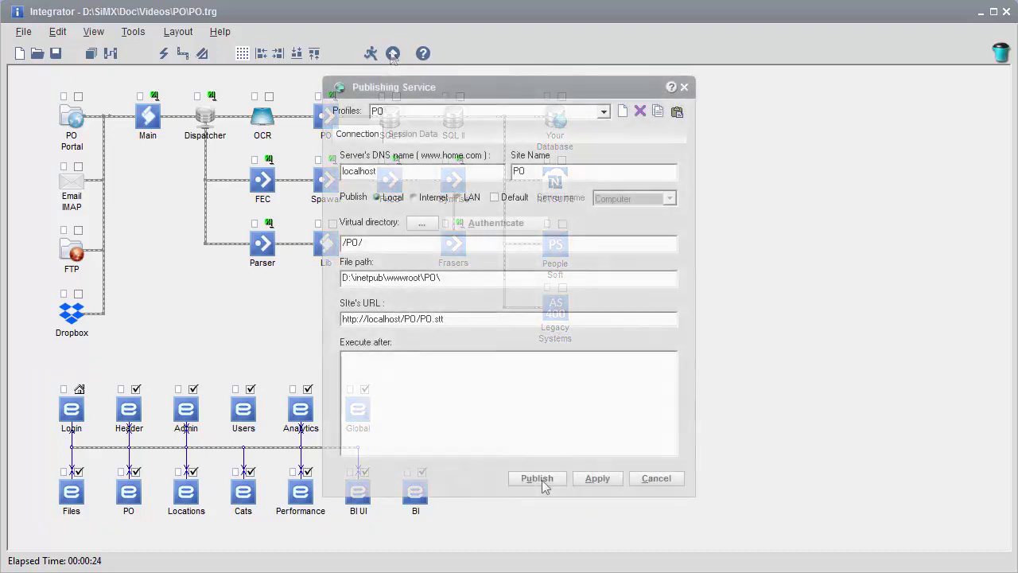
pyautogui.click(536, 478)
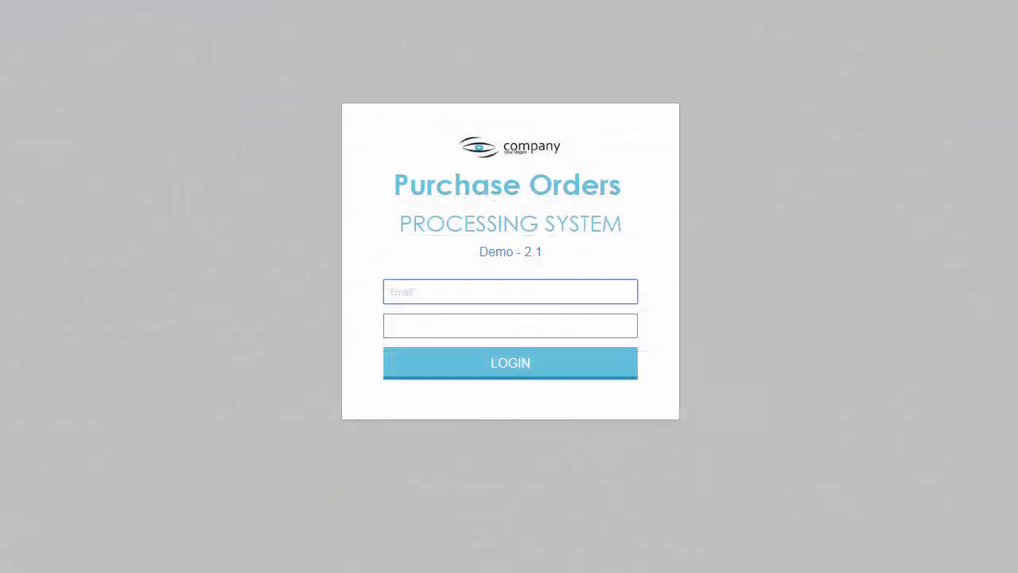
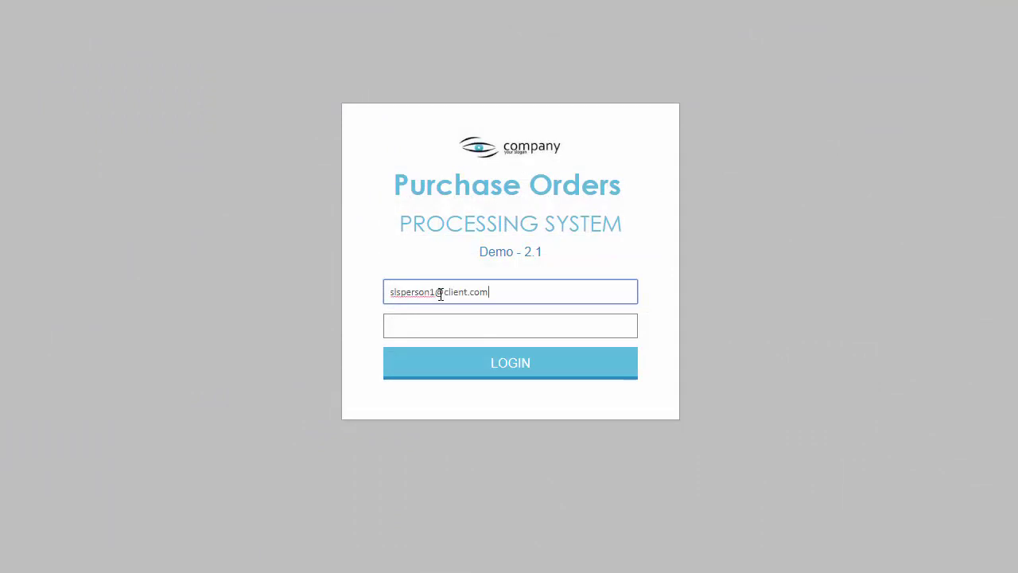
# Step: Enter the salesperson's e-mail address in the login form and move to the password field
pyautogui.click(431, 328)
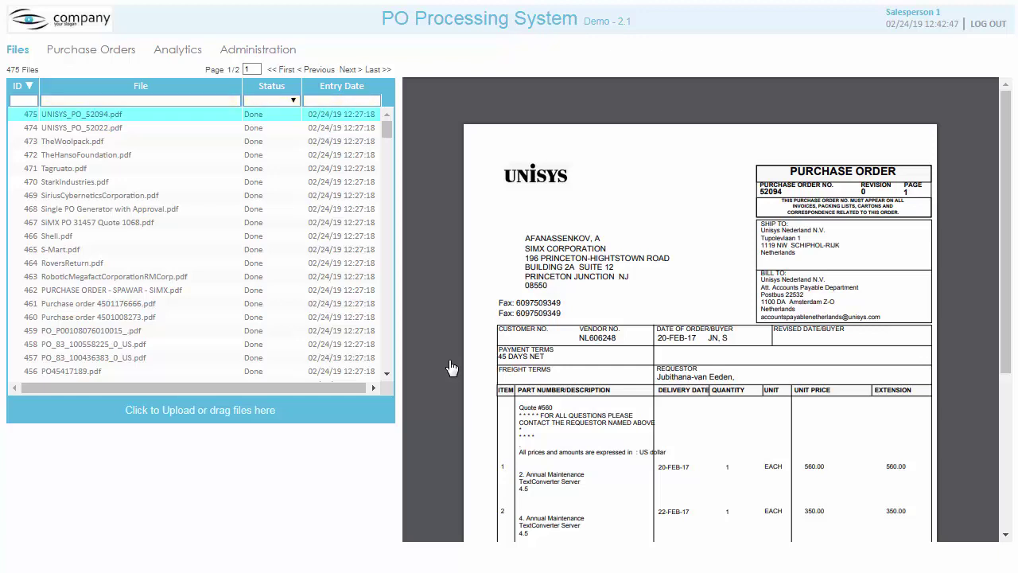
# Step: Preview UNISYS_PO_52022.pdf, TheWoolpack.pdf and TheHansoFoundation.pdf in turn
pyautogui.click(114, 129)
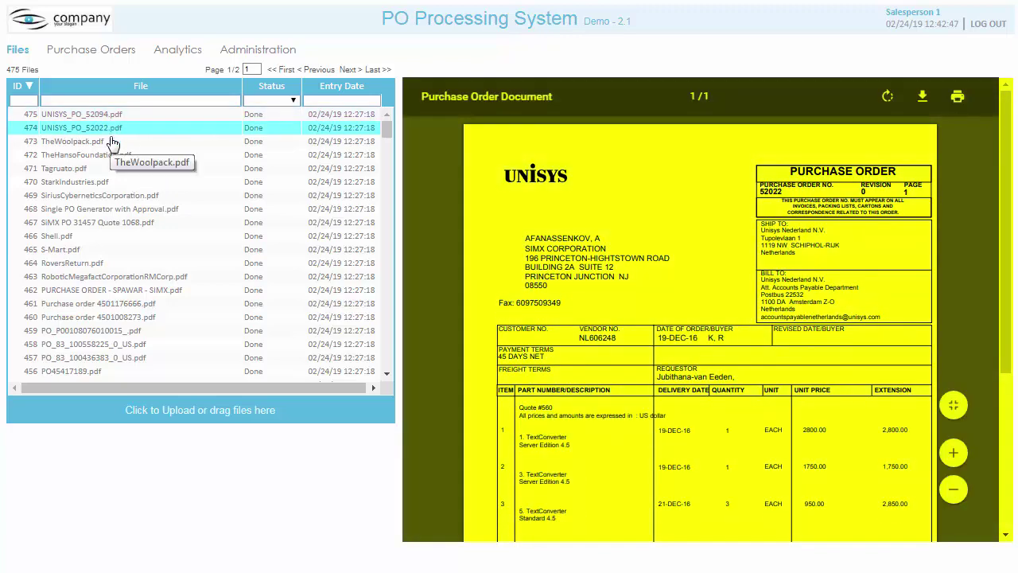
pyautogui.click(112, 142)
pyautogui.click(116, 155)
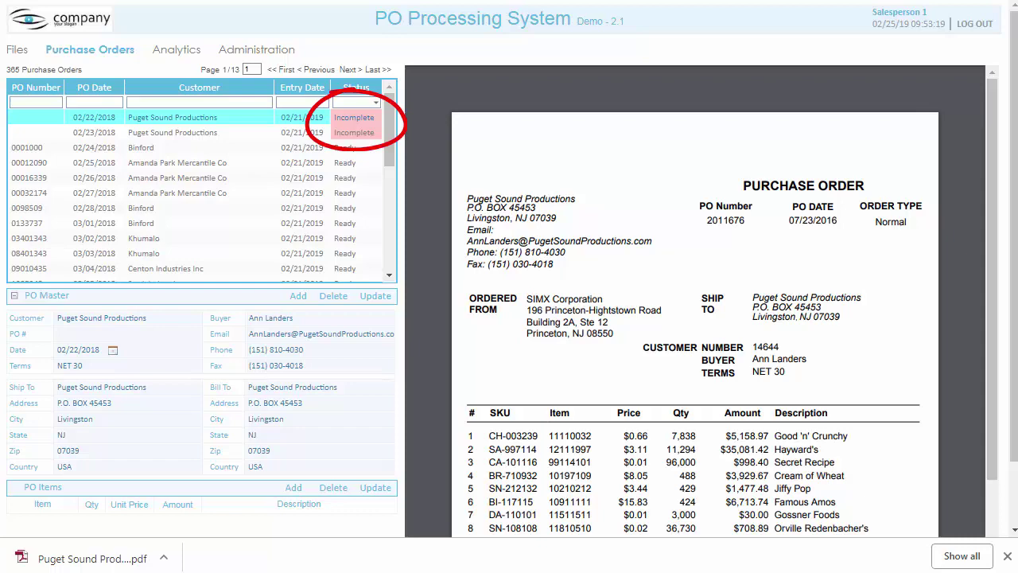
# Step: Copy PO numbers 2011676 and 2010446 from the PDFs into each Puget Sound order's PO # field and save
pyautogui.doubleClick(721, 223)
pyautogui.hotkey('ctrl', 'c')
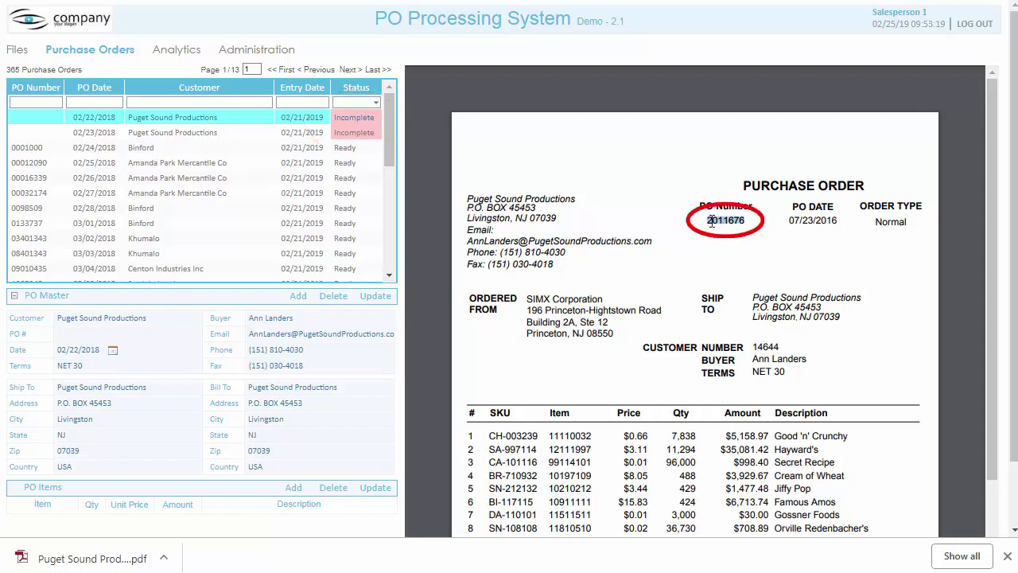
pyautogui.click(153, 334)
pyautogui.hotkey('ctrl', 'v')
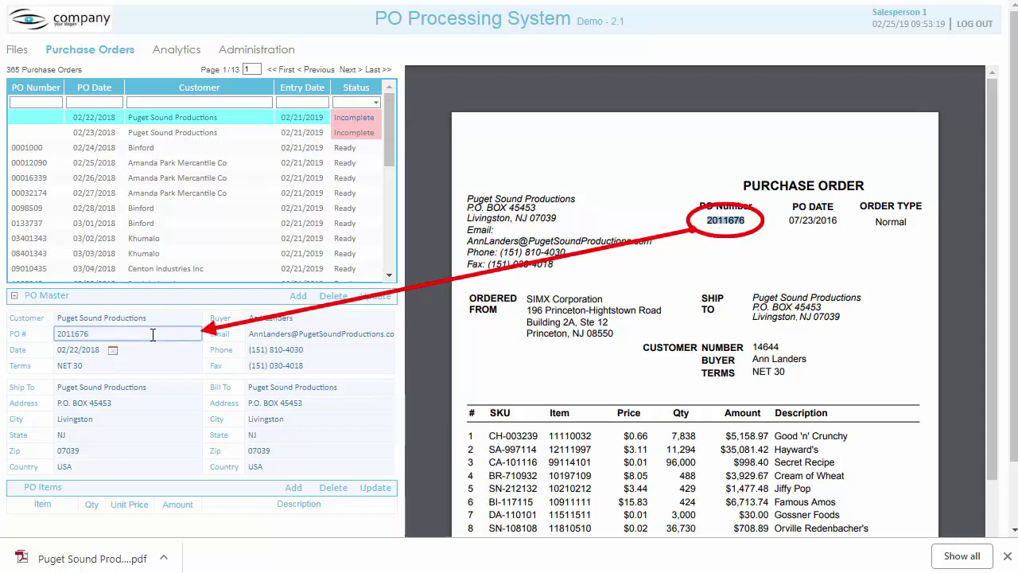
pyautogui.click(153, 132)
pyautogui.doubleClick(724, 219)
pyautogui.hotkey('ctrl', 'c')
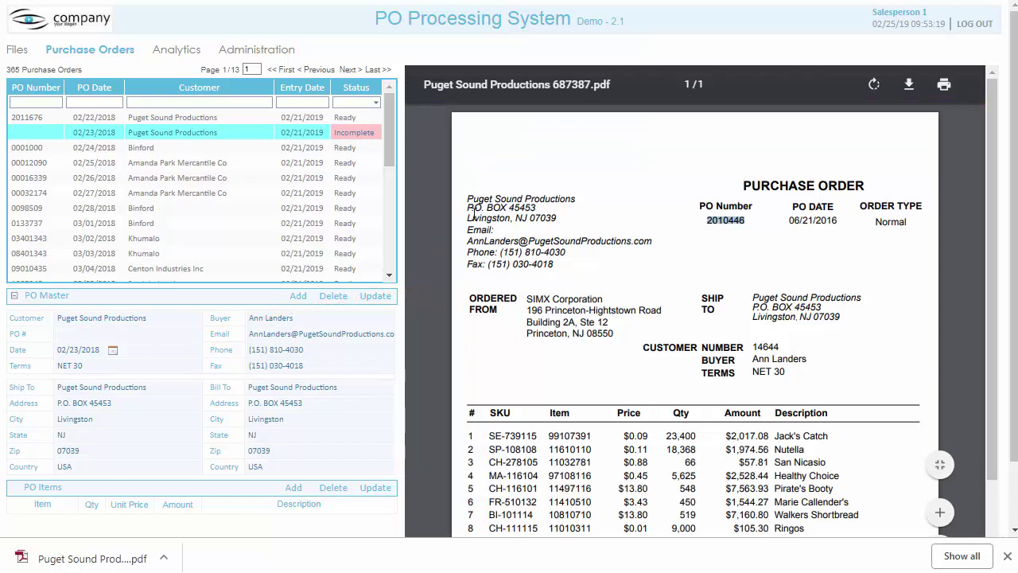
pyautogui.click(143, 334)
pyautogui.hotkey('ctrl', 'v')
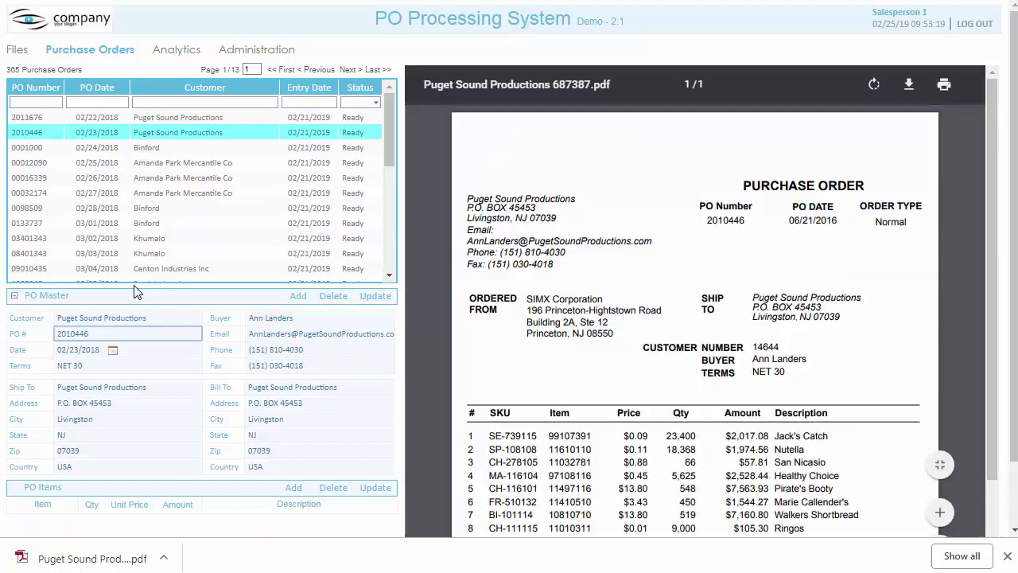
# Step: Open the Binford order 0001000 and look it over
pyautogui.click(148, 151)
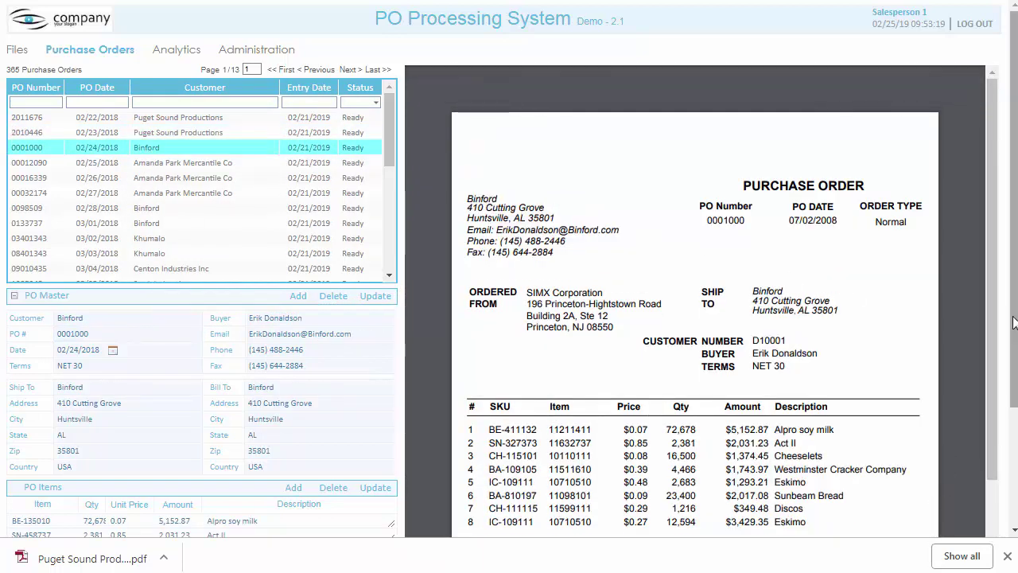
pyautogui.scroll(-2, 1014, 322)
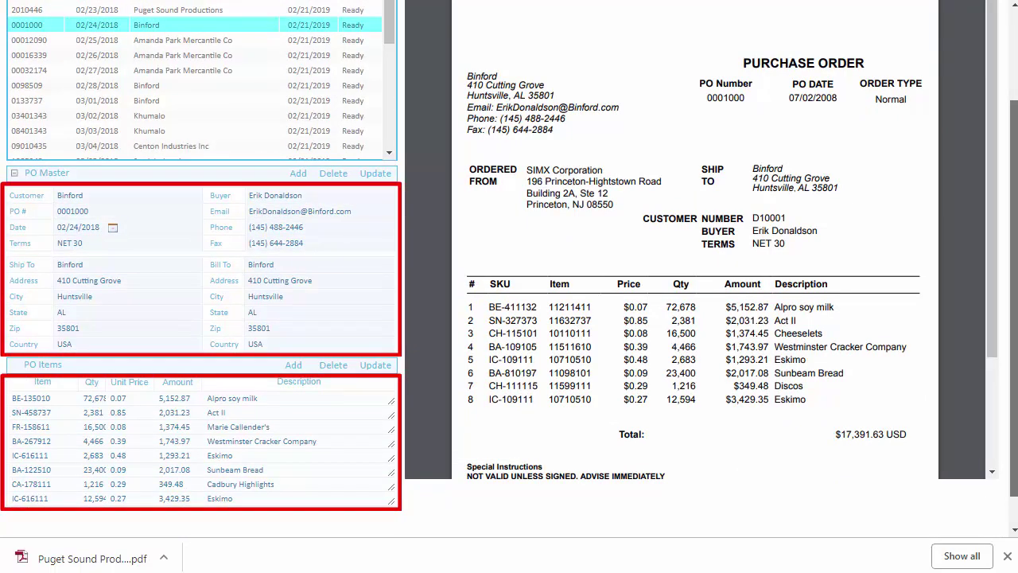
pyautogui.scroll(3, 509, 287)
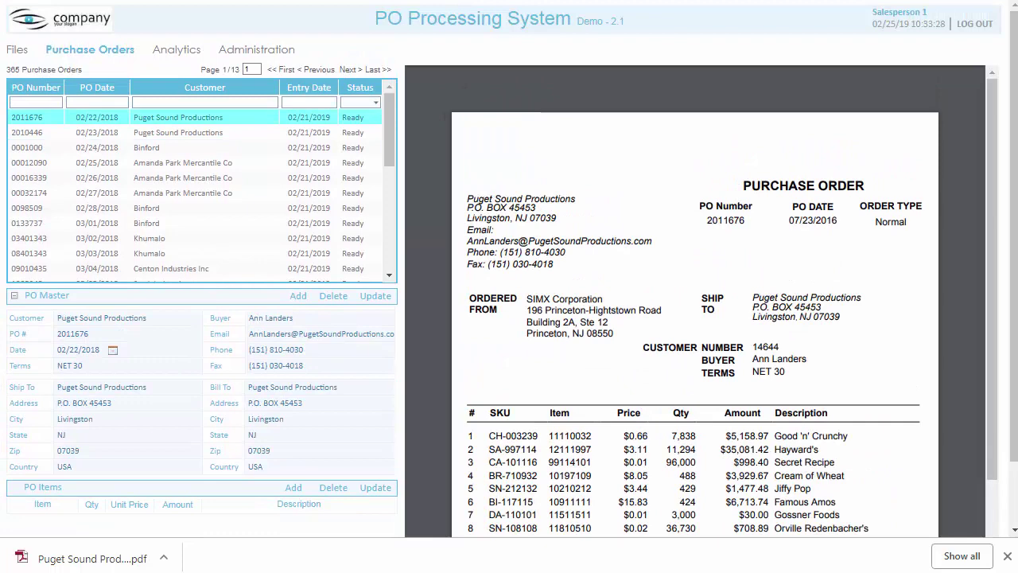
# Step: Browse Category Performance and Top States analytics, viewing Minnesota, Mississippi and Colorado breakdowns
pyautogui.click(177, 50)
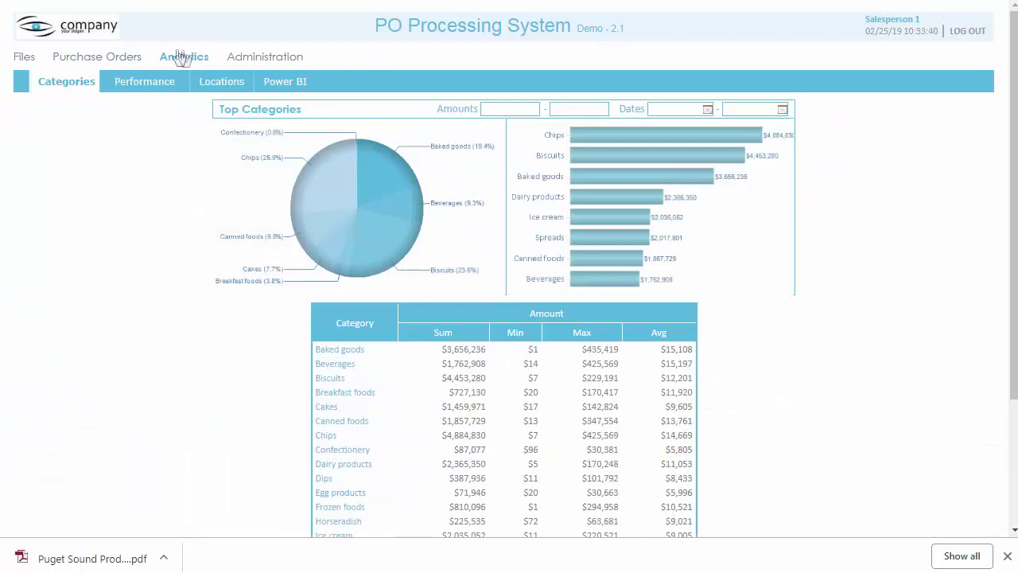
pyautogui.click(147, 85)
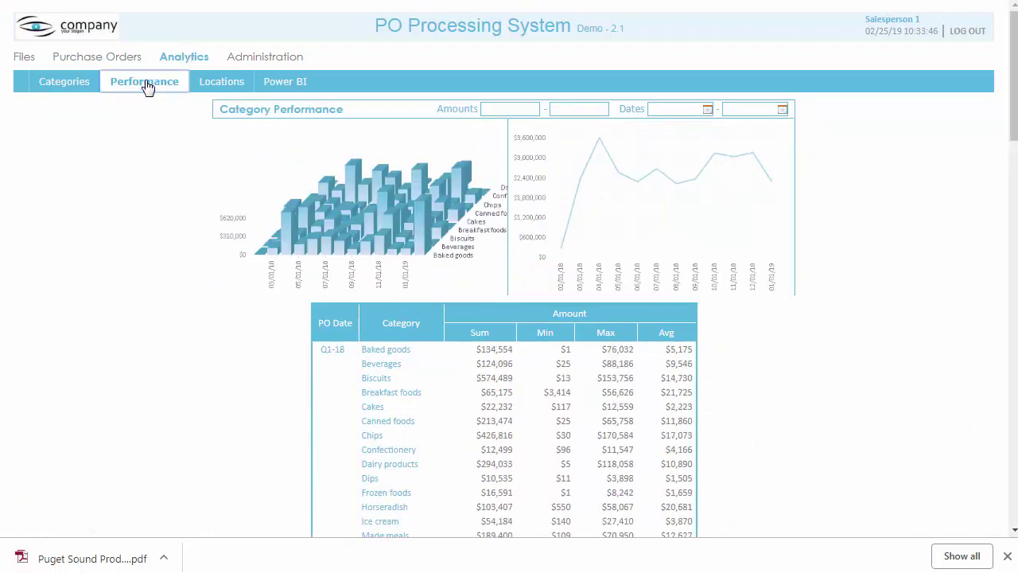
pyautogui.click(215, 84)
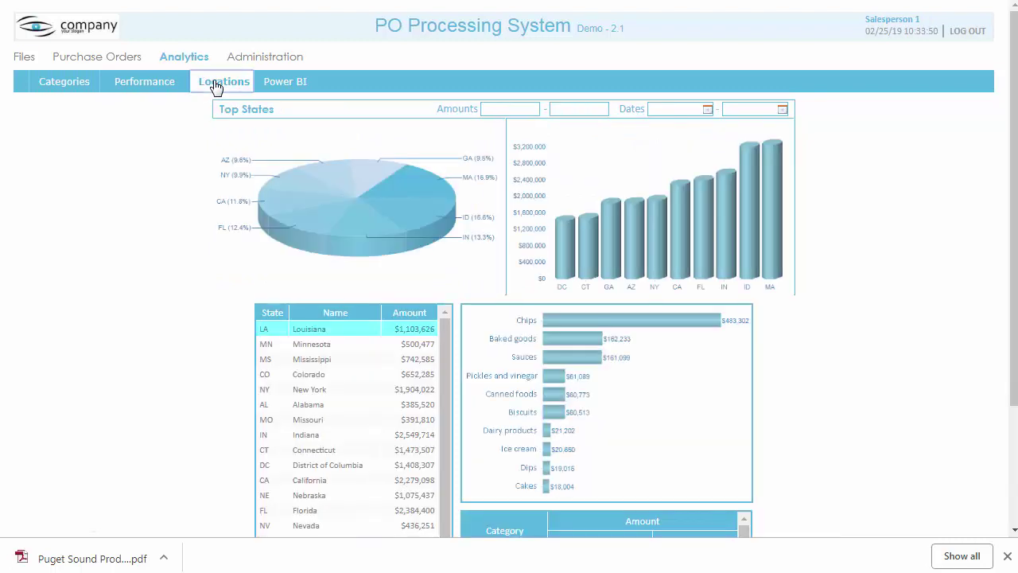
pyautogui.moveTo(1011, 303); pyautogui.dragTo(1011, 354)
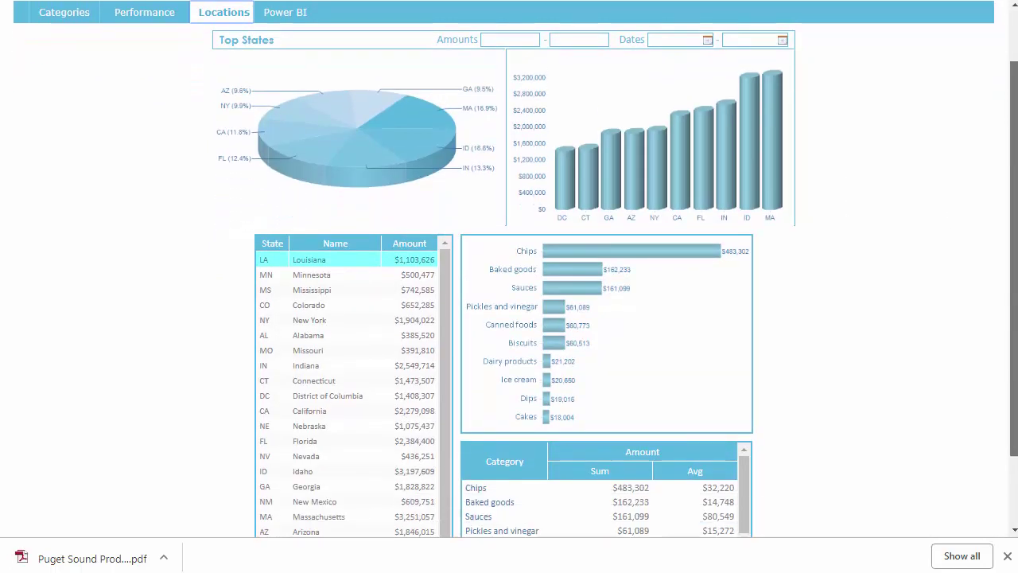
pyautogui.scroll(-1, 931, 390)
pyautogui.click(318, 232)
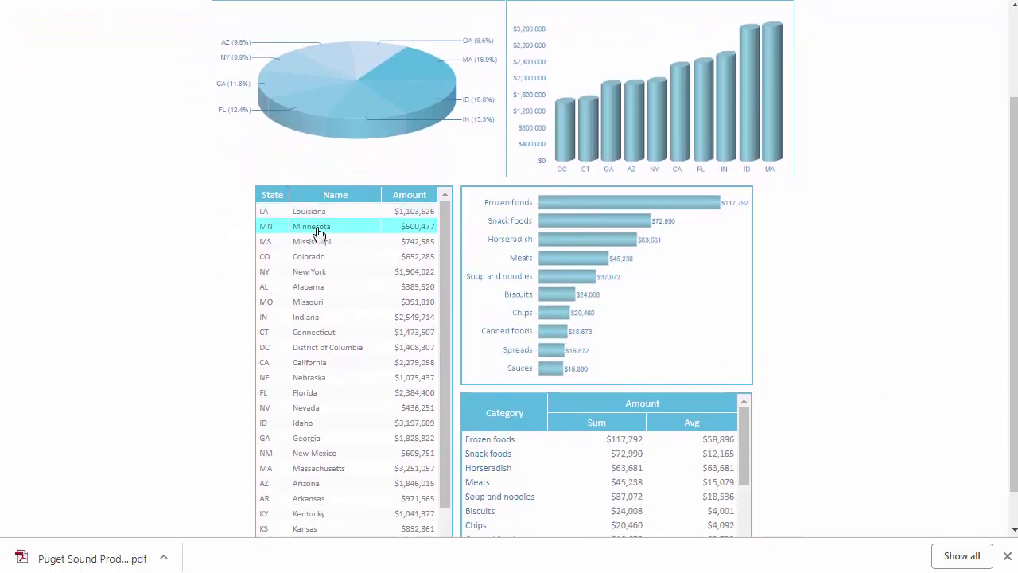
pyautogui.click(315, 243)
pyautogui.click(358, 259)
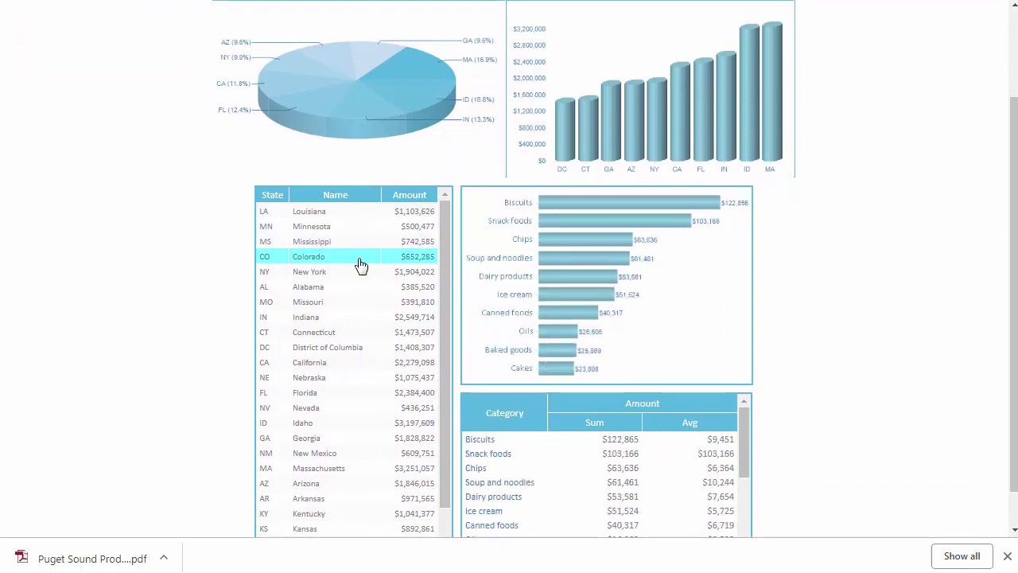
pyautogui.moveTo(1003, 302); pyautogui.dragTo(1003, 215)
# Step: Set the Dates filter start date to 01/01/2019
pyautogui.click(707, 112)
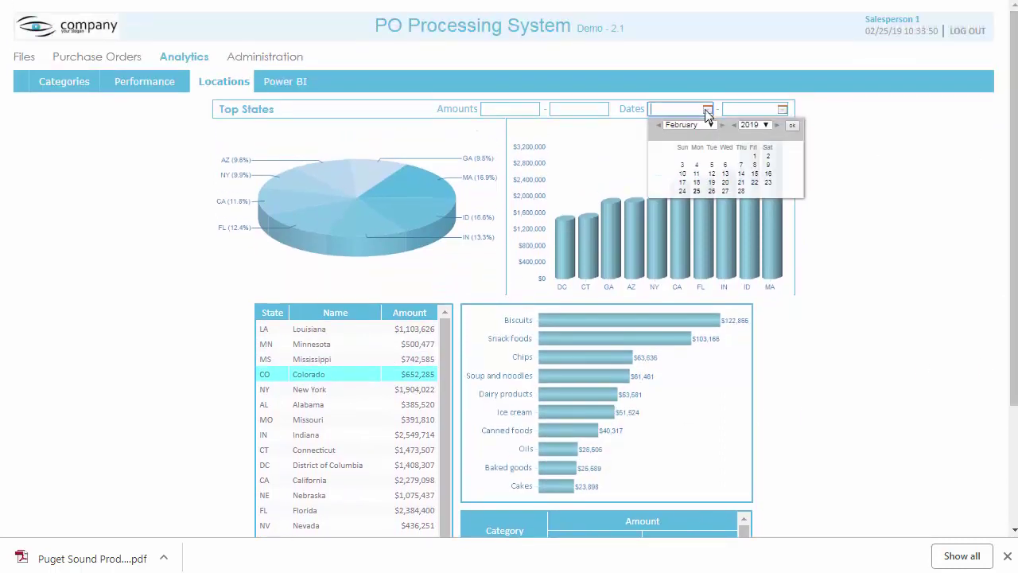
pyautogui.click(708, 125)
pyautogui.click(699, 136)
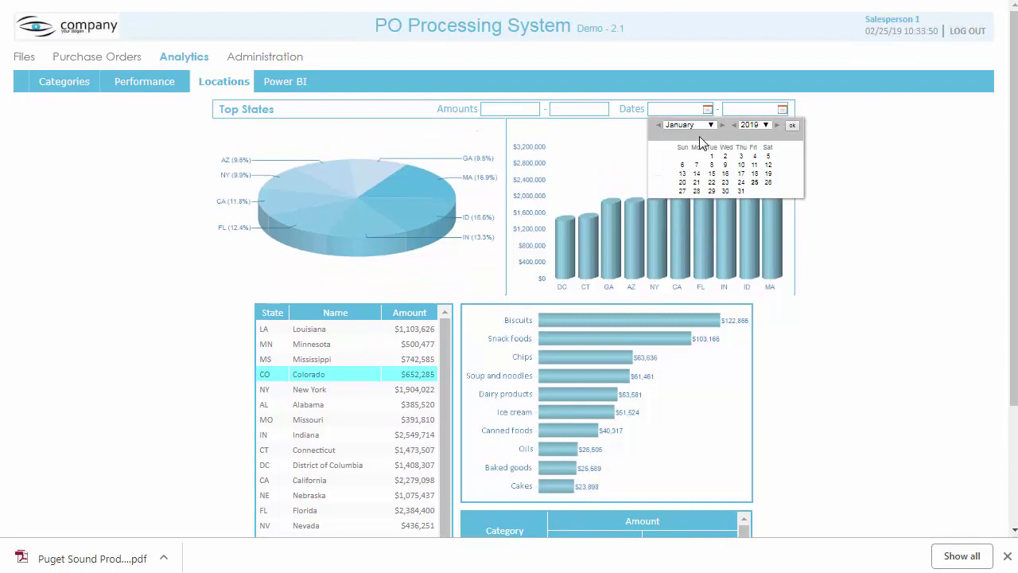
pyautogui.click(711, 157)
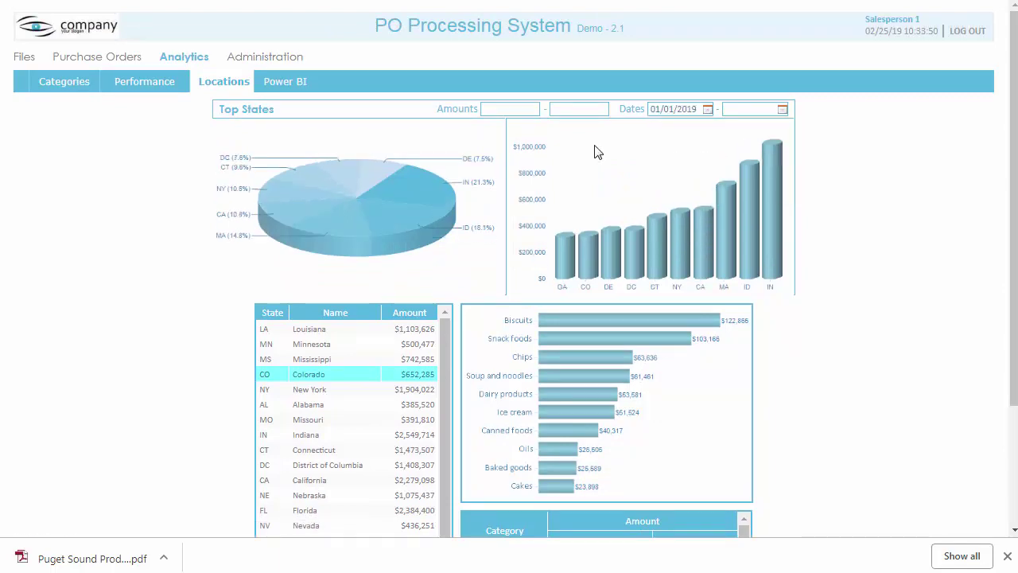
# Step: Open the Power BI report and try cross-filtering it by a state on the map
pyautogui.click(289, 86)
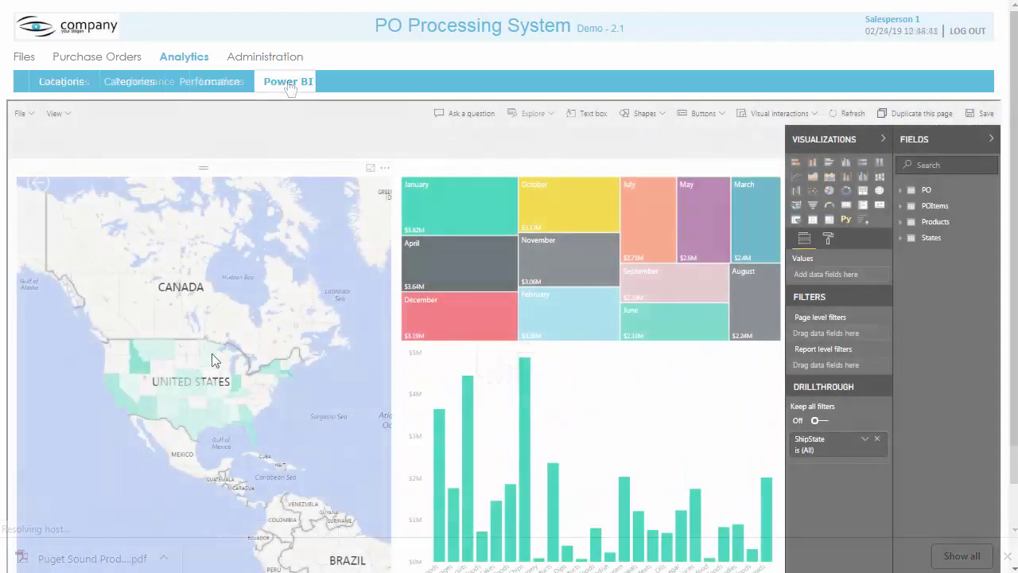
pyautogui.click(192, 388)
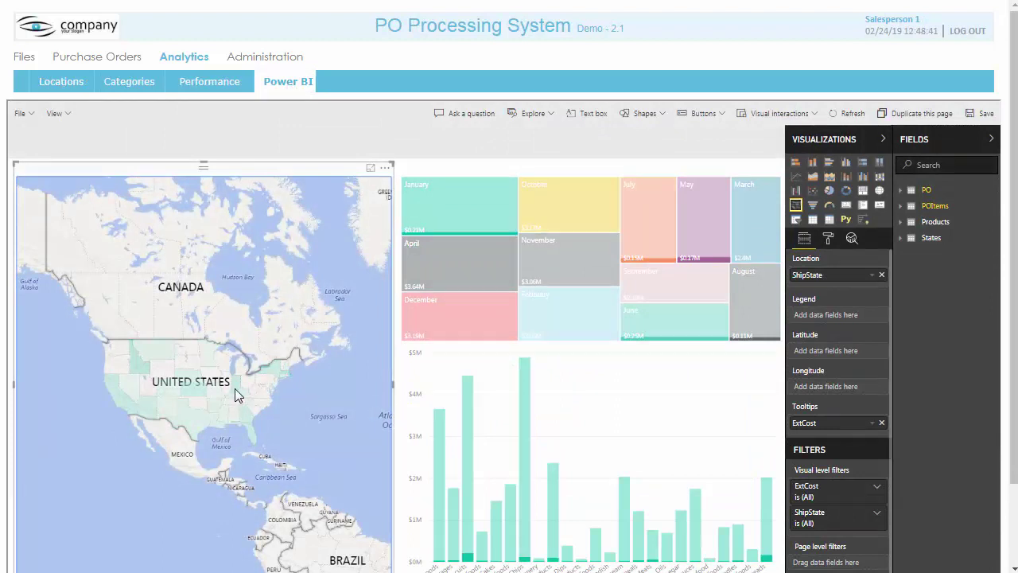
pyautogui.click(235, 388)
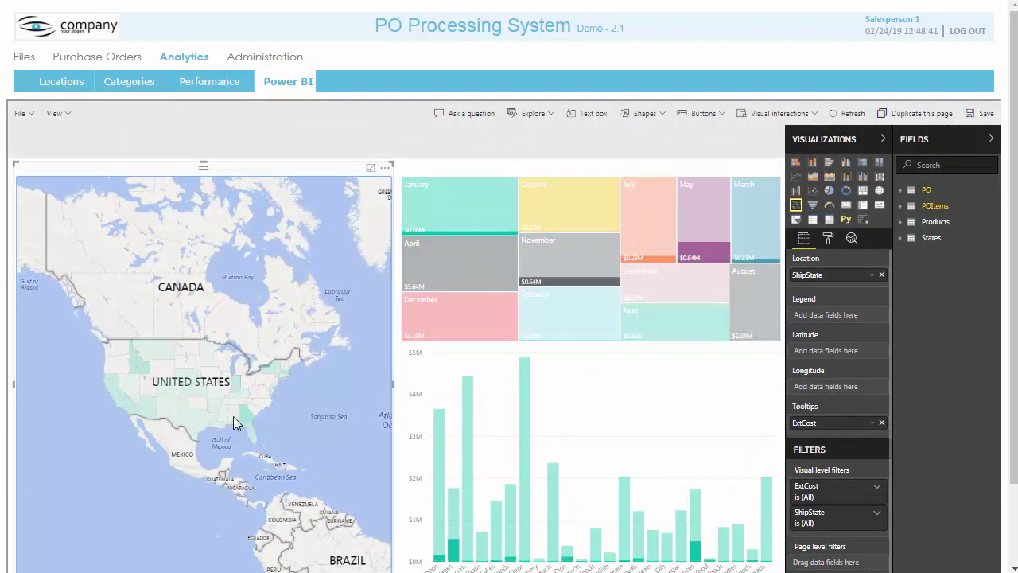
pyautogui.click(682, 423)
pyautogui.scroll(-2, 979, 321)
# Step: Add ShipState as a report-level filter, testing AL, AR, AZ and CA, then selecting all
pyautogui.click(925, 93)
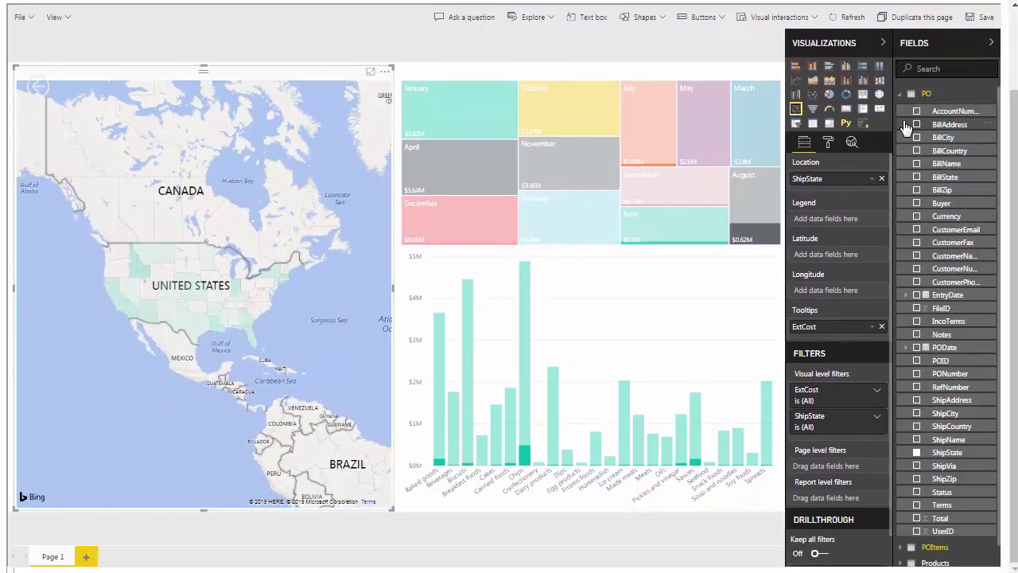
pyautogui.moveTo(961, 453); pyautogui.dragTo(839, 497)
pyautogui.scroll(-2, 886, 468)
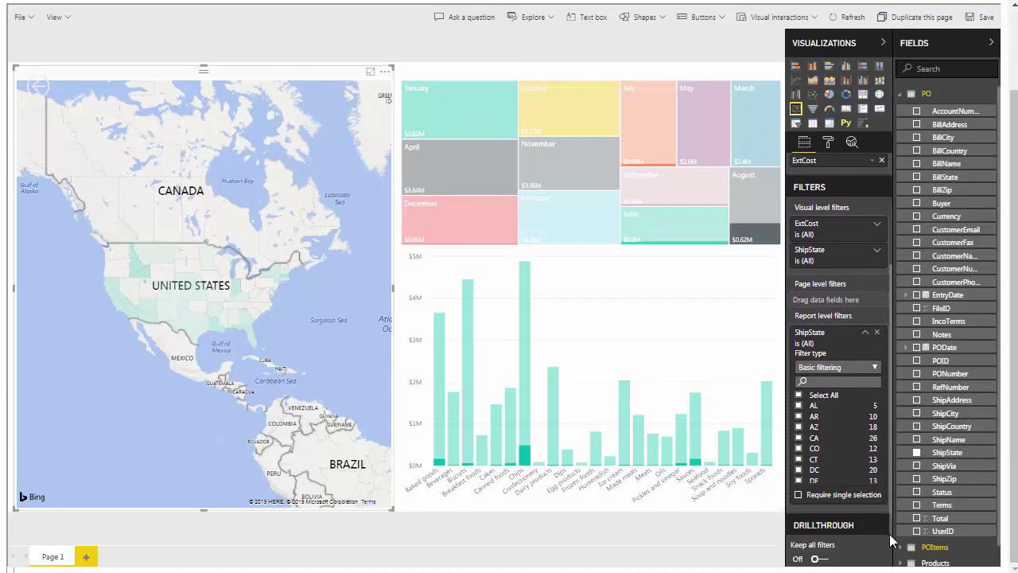
pyautogui.click(799, 403)
pyautogui.click(799, 415)
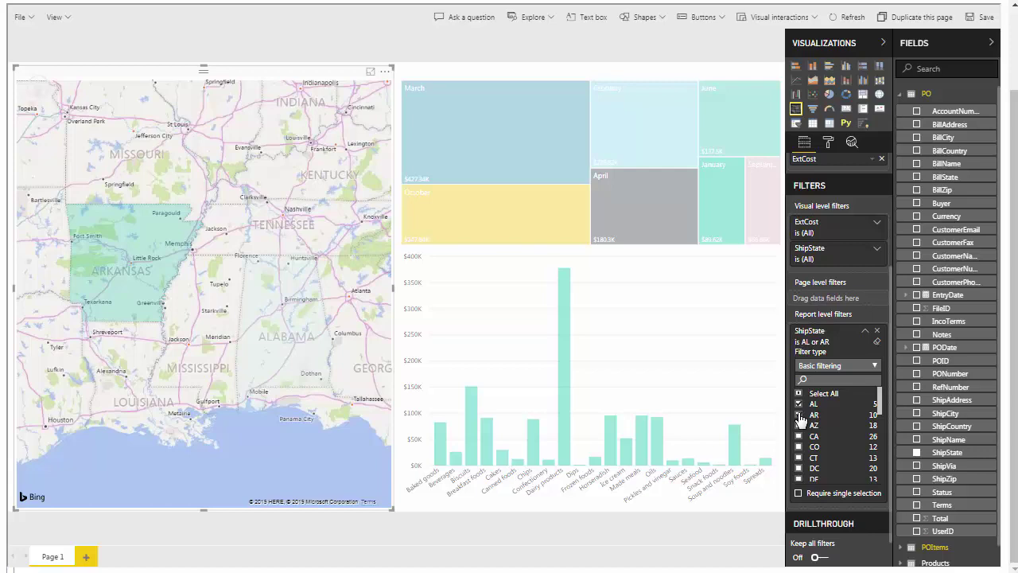
pyautogui.click(798, 424)
pyautogui.click(798, 436)
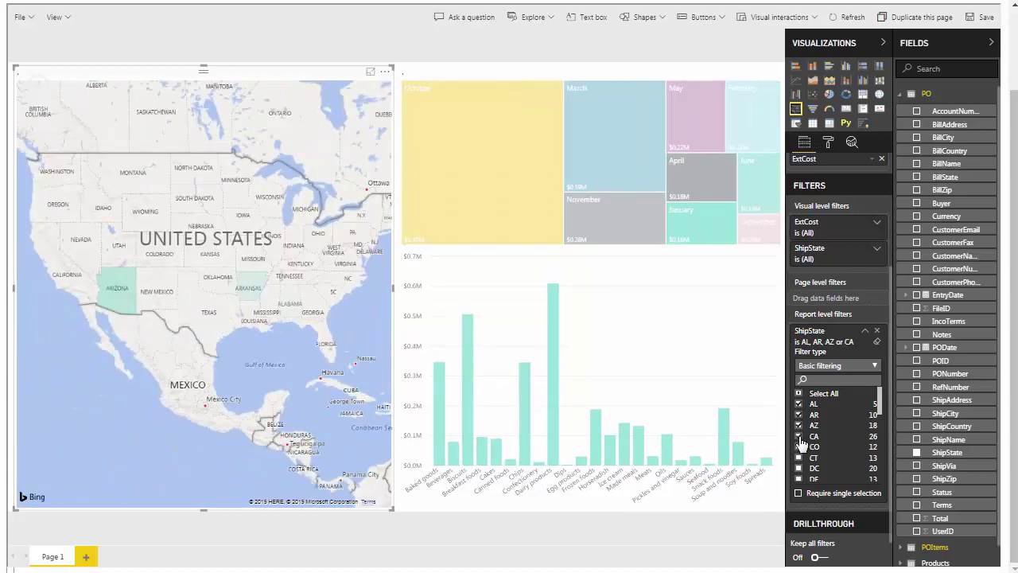
pyautogui.click(799, 395)
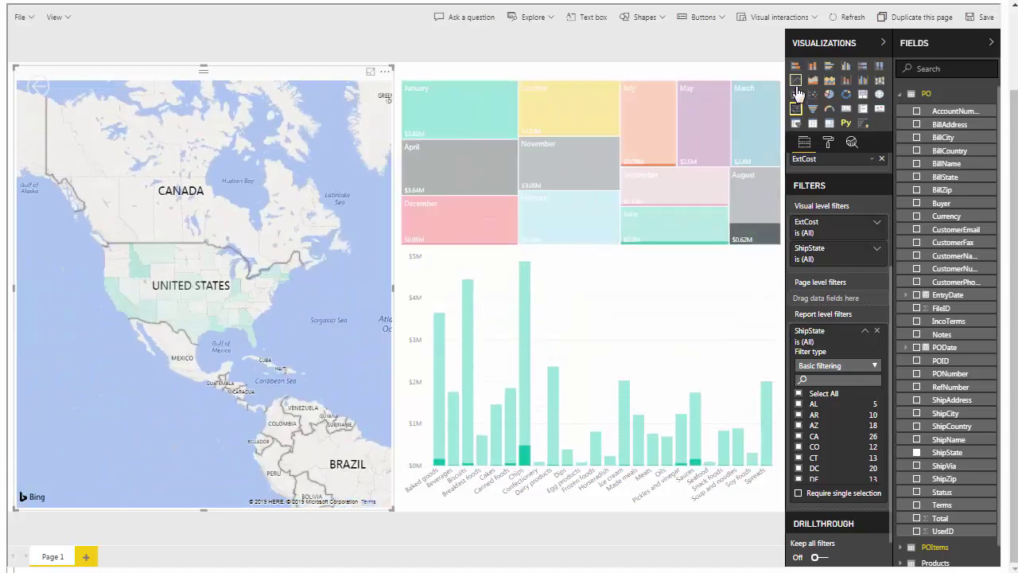
# Step: Change the treemap through line, area and column charts to a bar chart, then highlight Seafood
pyautogui.click(796, 81)
pyautogui.click(812, 80)
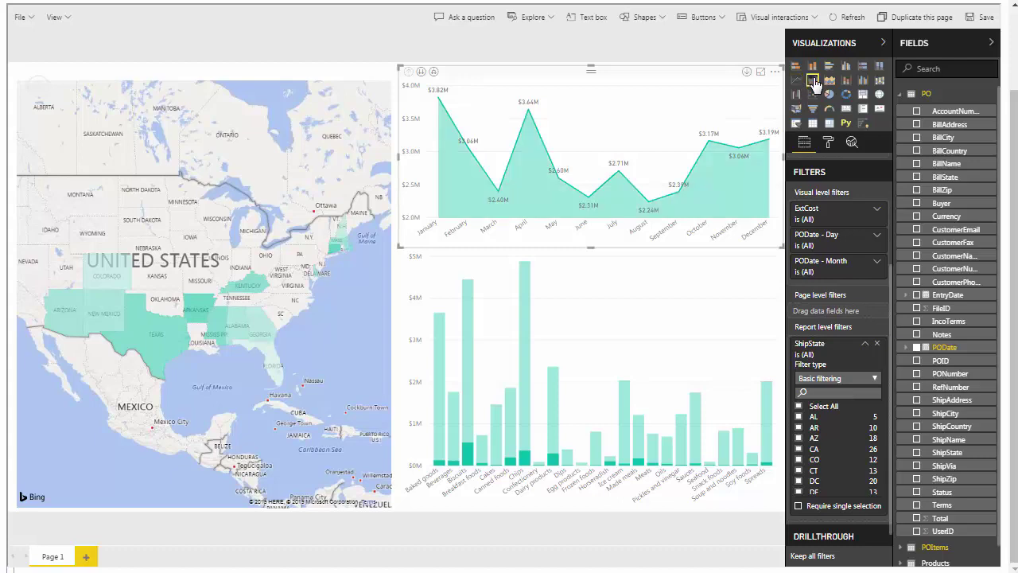
pyautogui.click(845, 66)
pyautogui.click(829, 67)
pyautogui.click(694, 441)
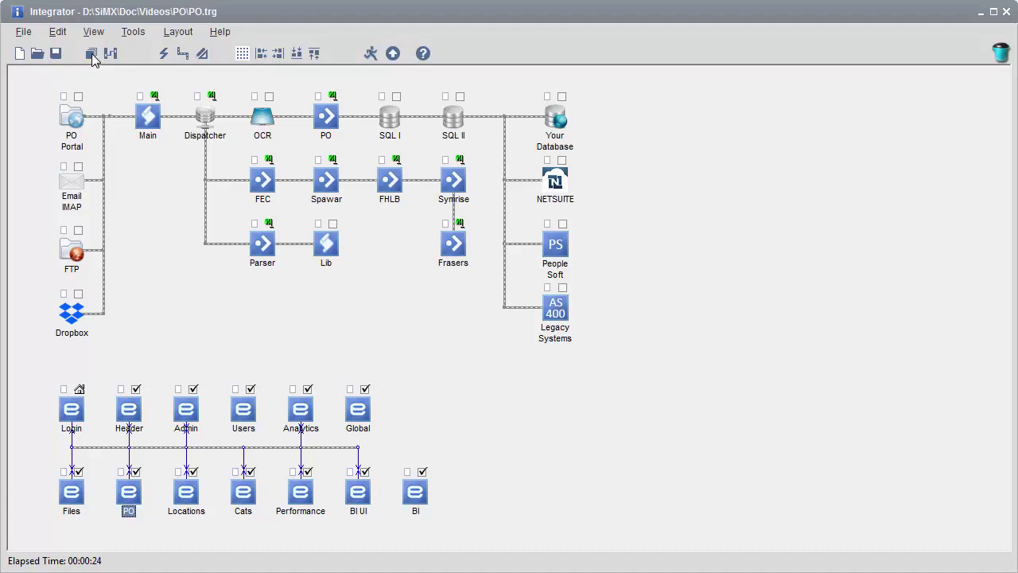
# Step: Show the Components List panel with TextConverter, DbConverter, FileManager and Scripting components
pyautogui.click(91, 55)
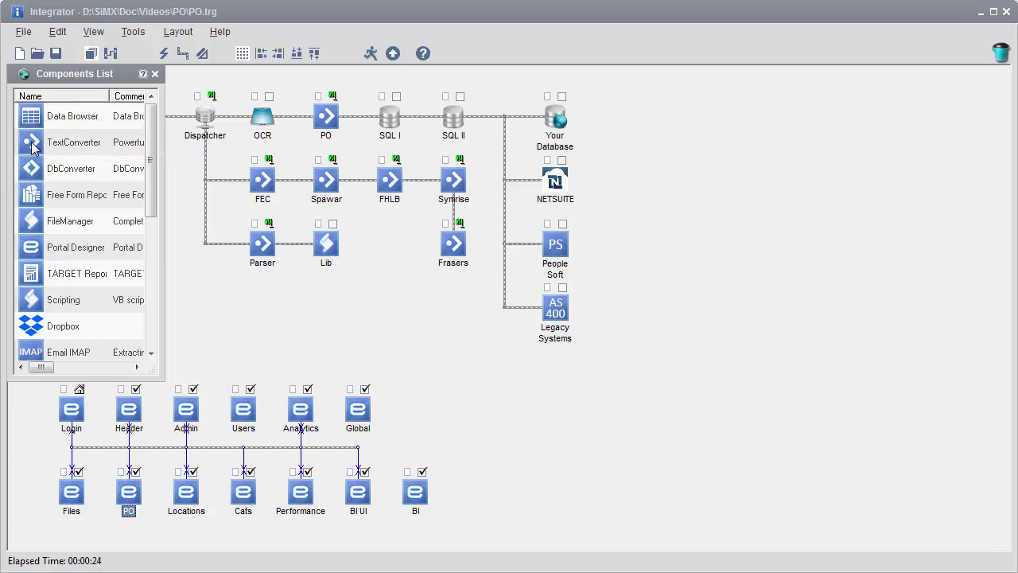
# Step: Drop a TextConverter component between Lib and Frasers and close the Components List
pyautogui.moveTo(32, 147); pyautogui.dragTo(389, 242)
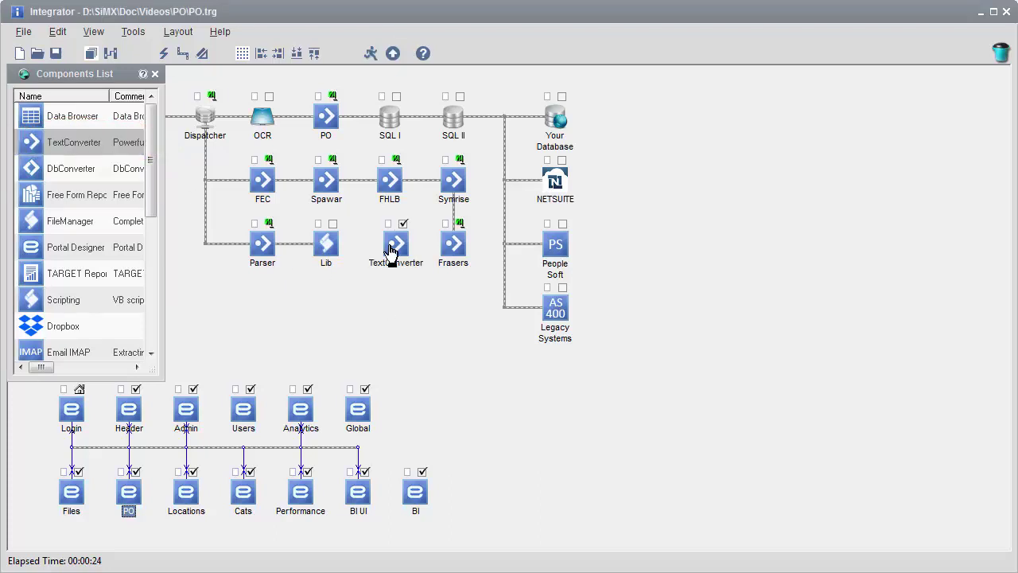
pyautogui.click(155, 74)
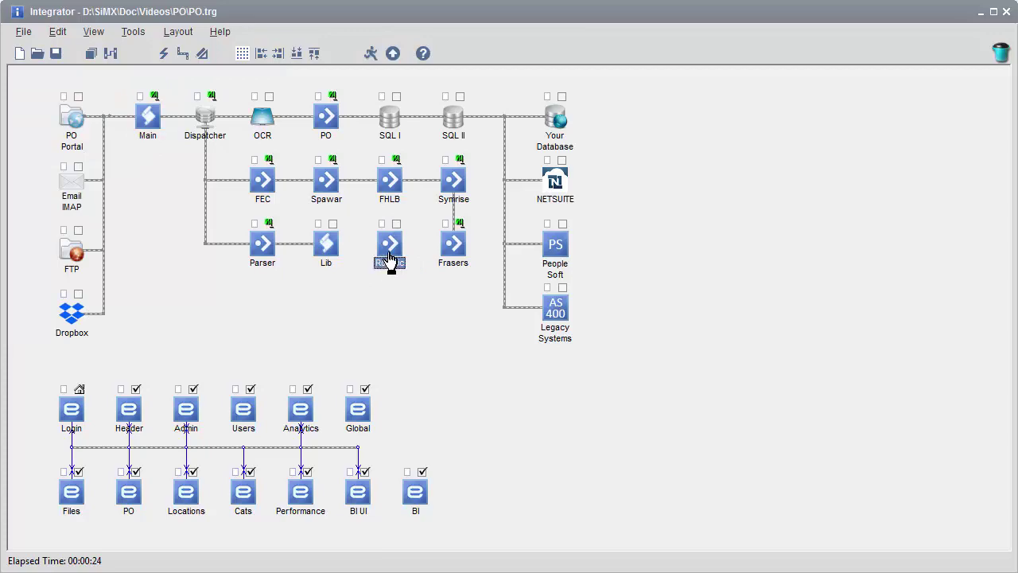
# Step: Set up tabular fields from the first item line, making Description multi-line and wider
pyautogui.doubleClick(390, 242)
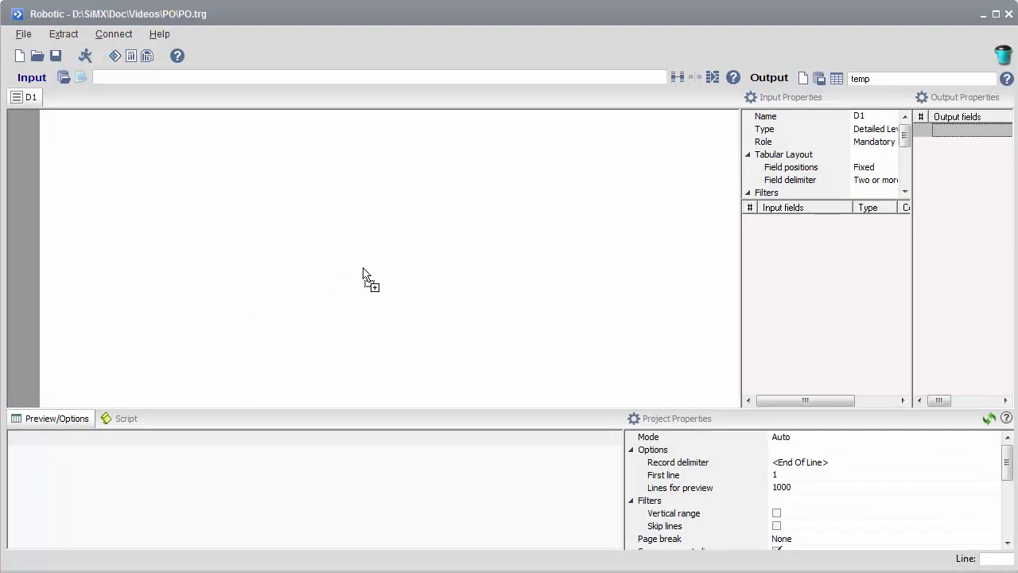
pyautogui.moveTo(742, 164); pyautogui.dragTo(706, 165)
pyautogui.scroll(-3, 706, 165)
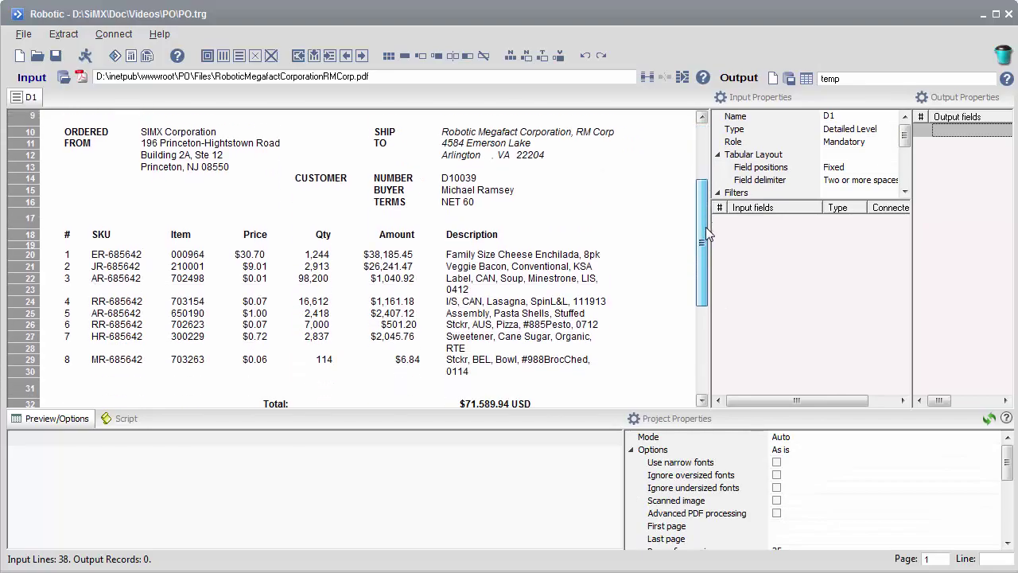
pyautogui.rightClick(559, 243)
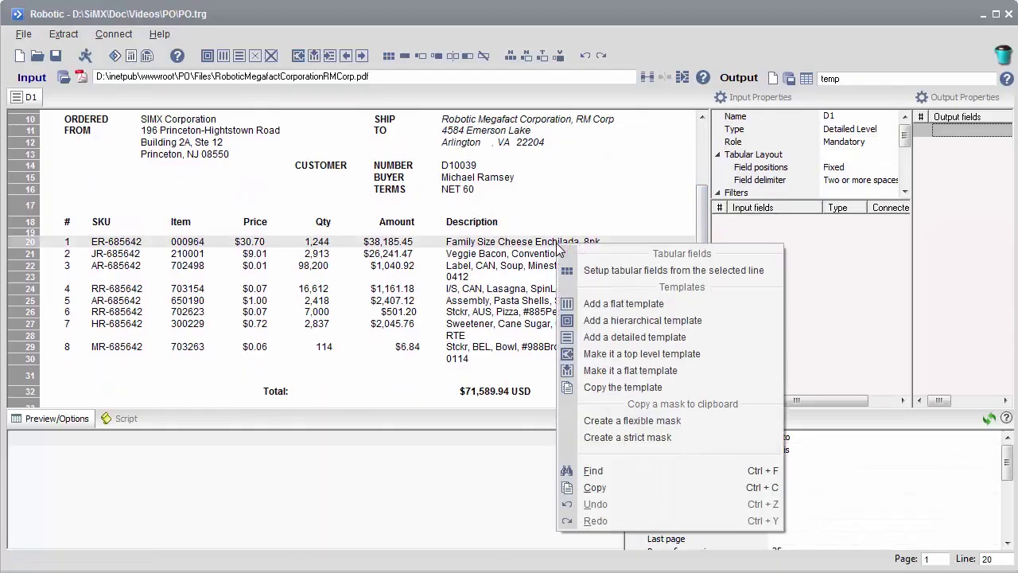
pyautogui.click(598, 271)
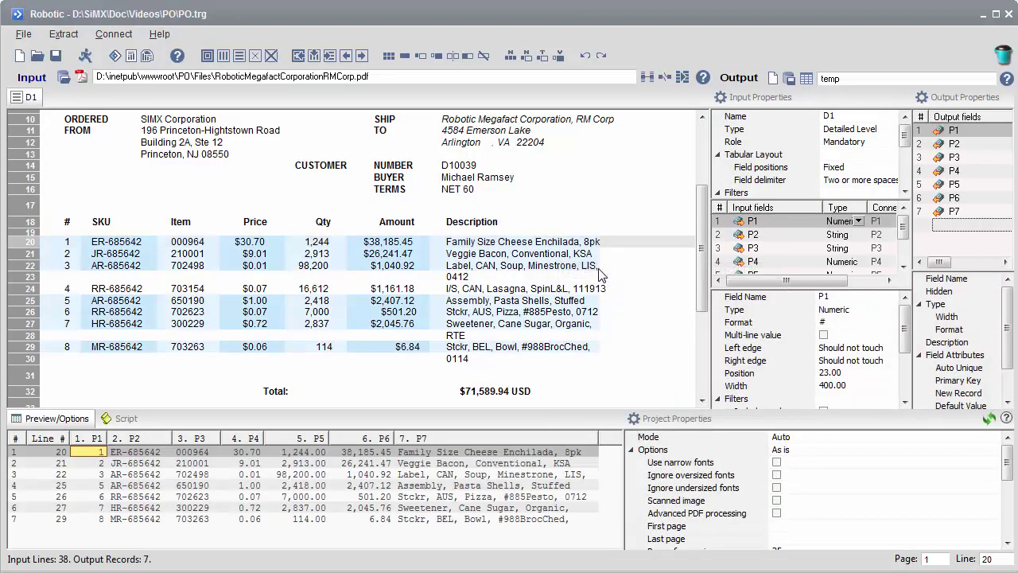
pyautogui.click(499, 267)
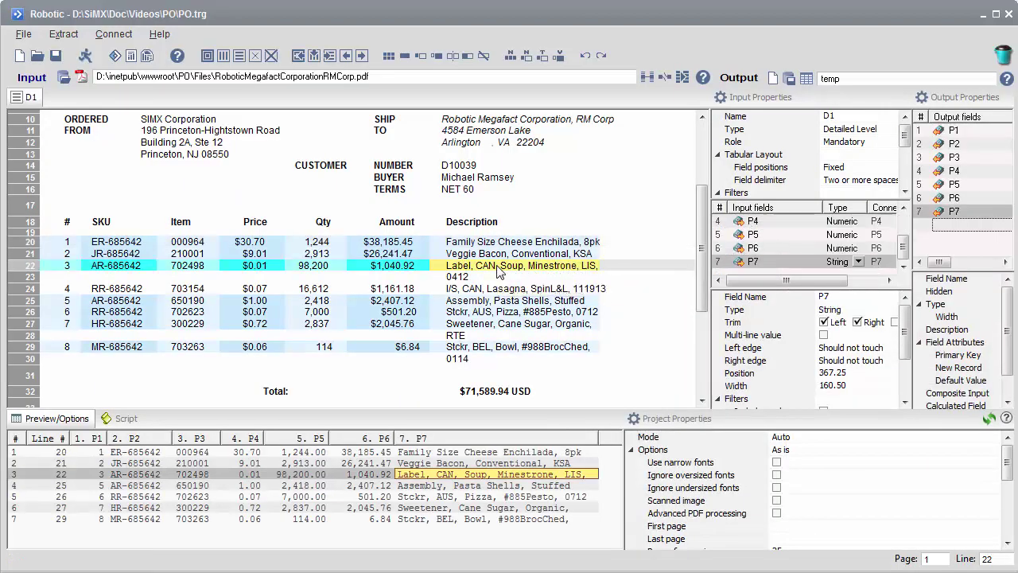
pyautogui.click(823, 334)
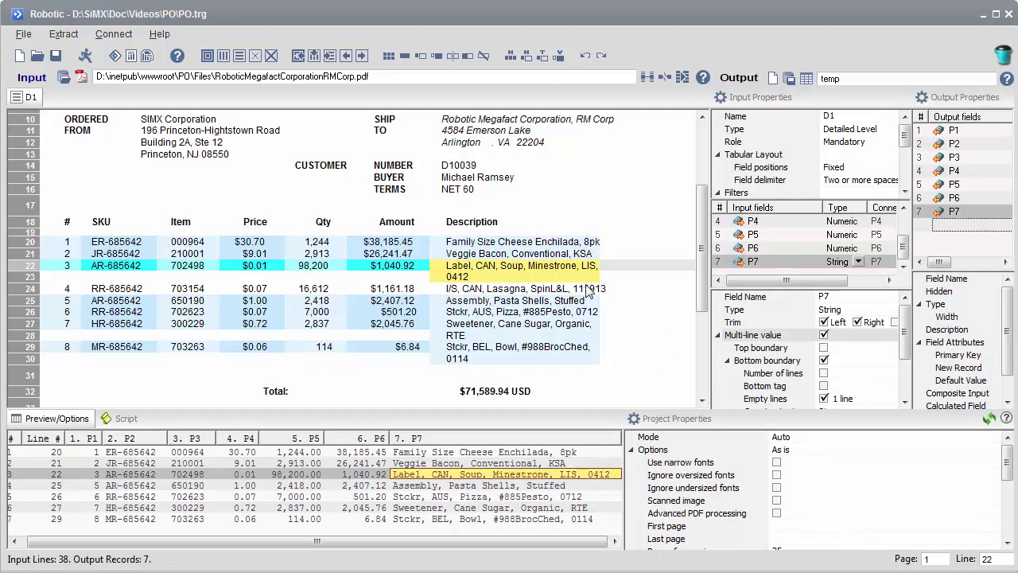
pyautogui.moveTo(601, 270); pyautogui.dragTo(643, 270)
# Step: Enlarge the preview grid and check the extracted records against the PO document
pyautogui.moveTo(363, 411); pyautogui.dragTo(363, 382)
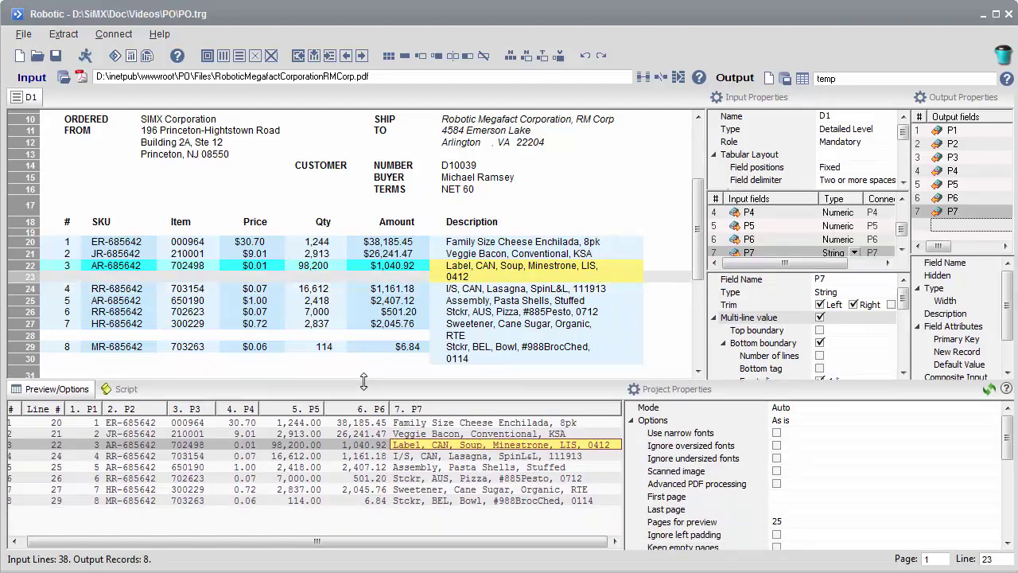
pyautogui.moveTo(624, 481); pyautogui.dragTo(723, 481)
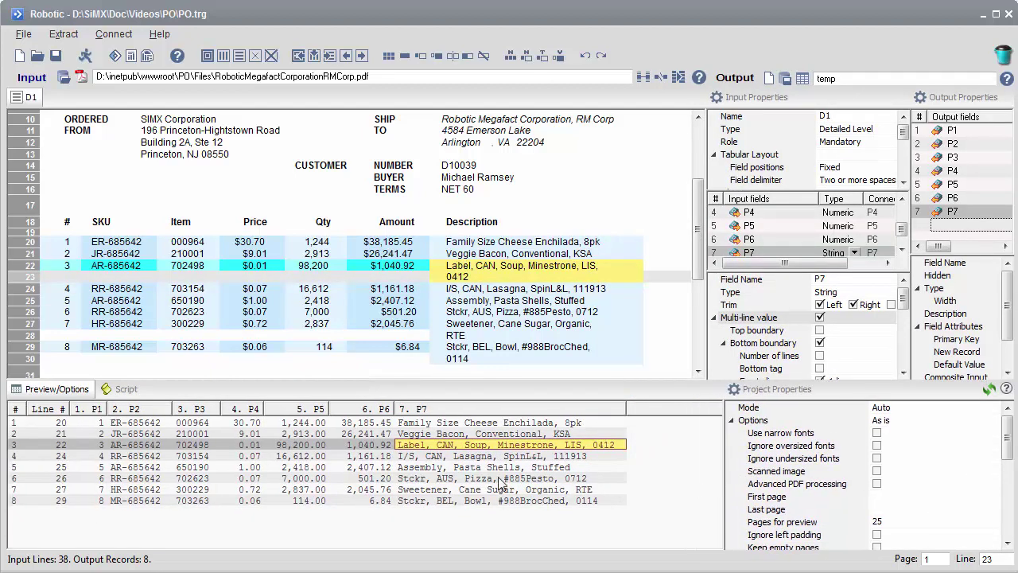
pyautogui.click(165, 450)
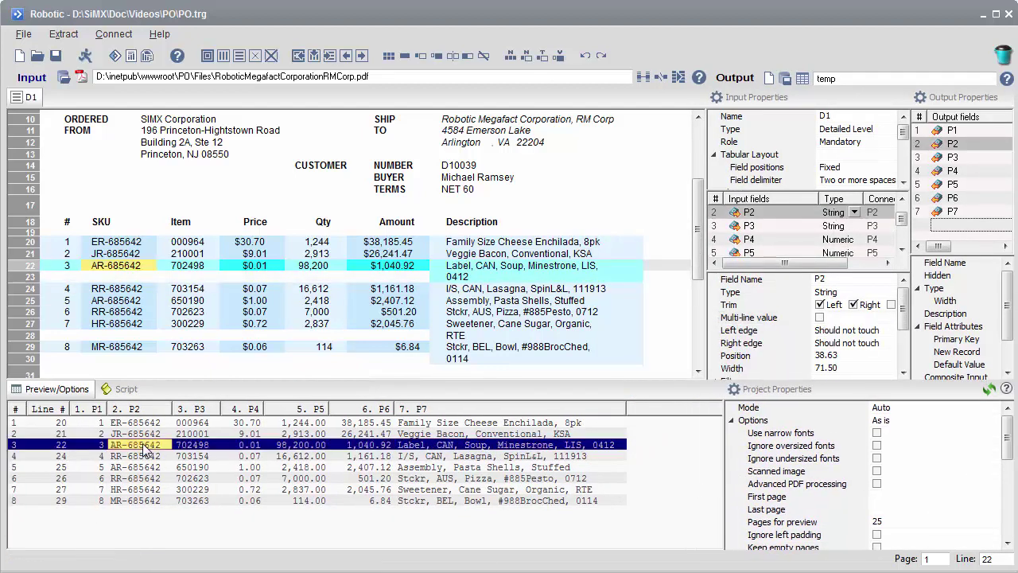
pyautogui.click(197, 445)
pyautogui.click(306, 468)
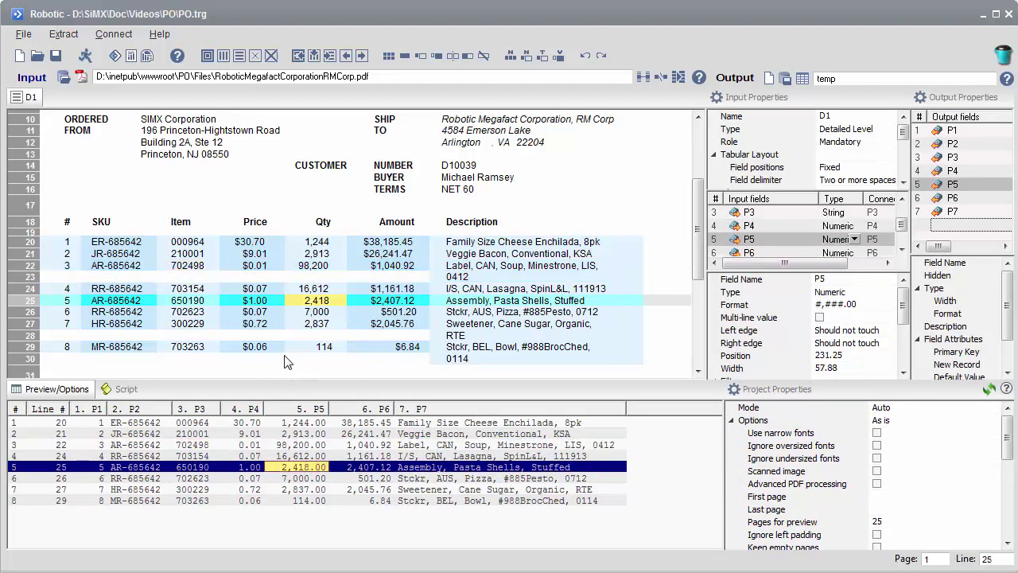
pyautogui.click(262, 198)
# Step: Add a hierarchical header template above line 17 and create CUSTOMER NUMBER, BUYER and TERMS fields from their tags
pyautogui.rightClick(261, 198)
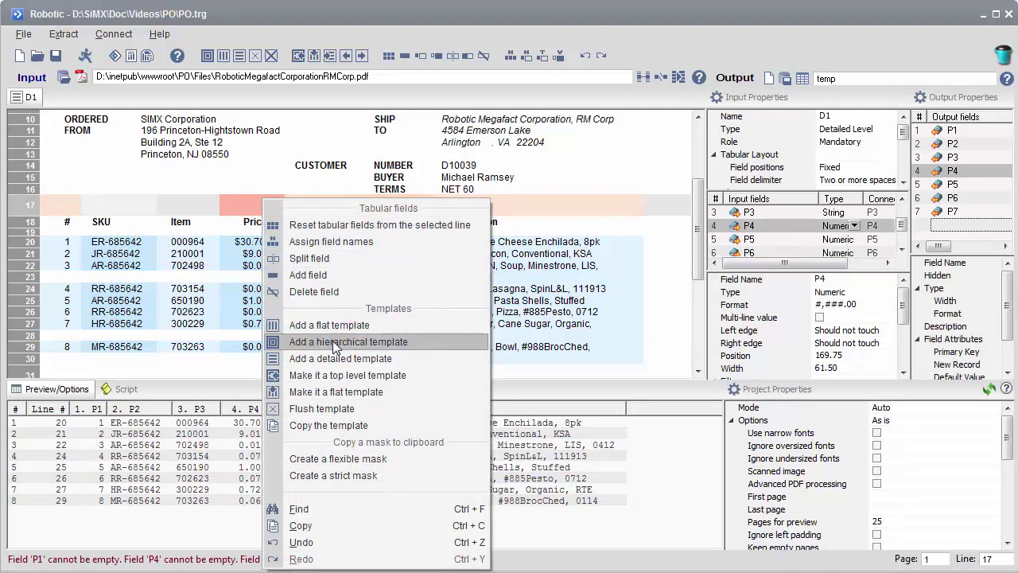
pyautogui.click(333, 340)
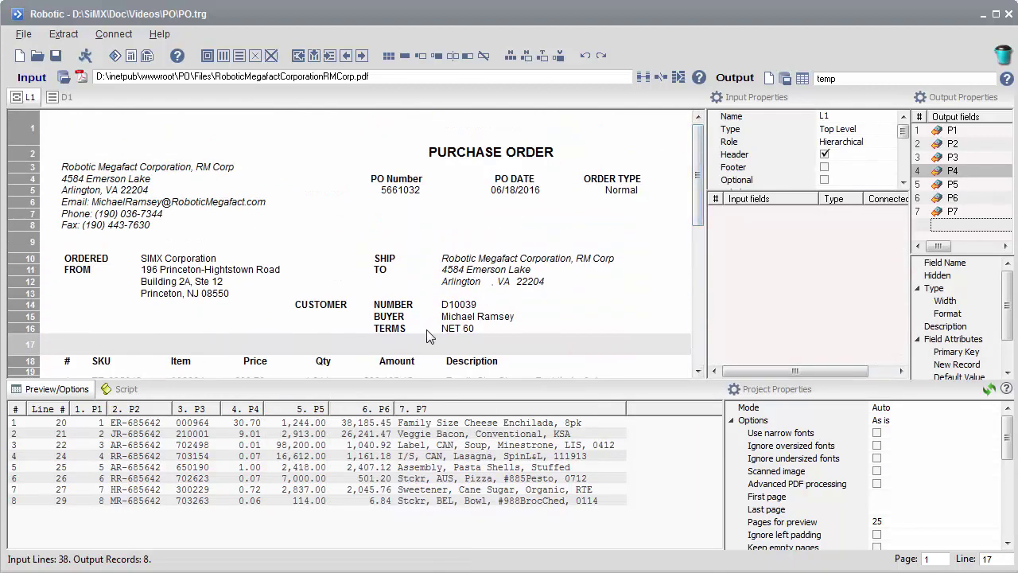
pyautogui.moveTo(434, 330); pyautogui.dragTo(279, 310)
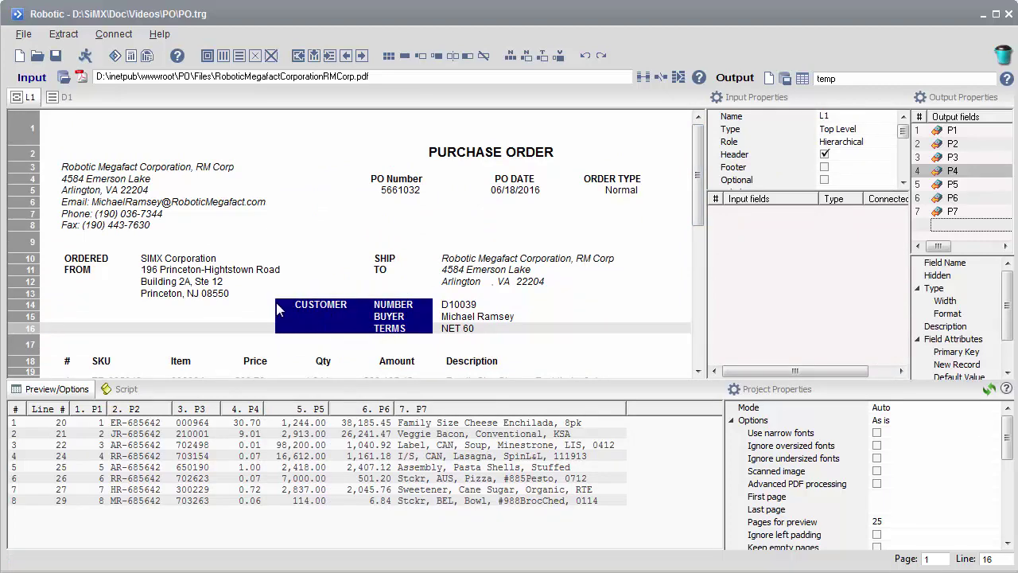
pyautogui.rightClick(387, 334)
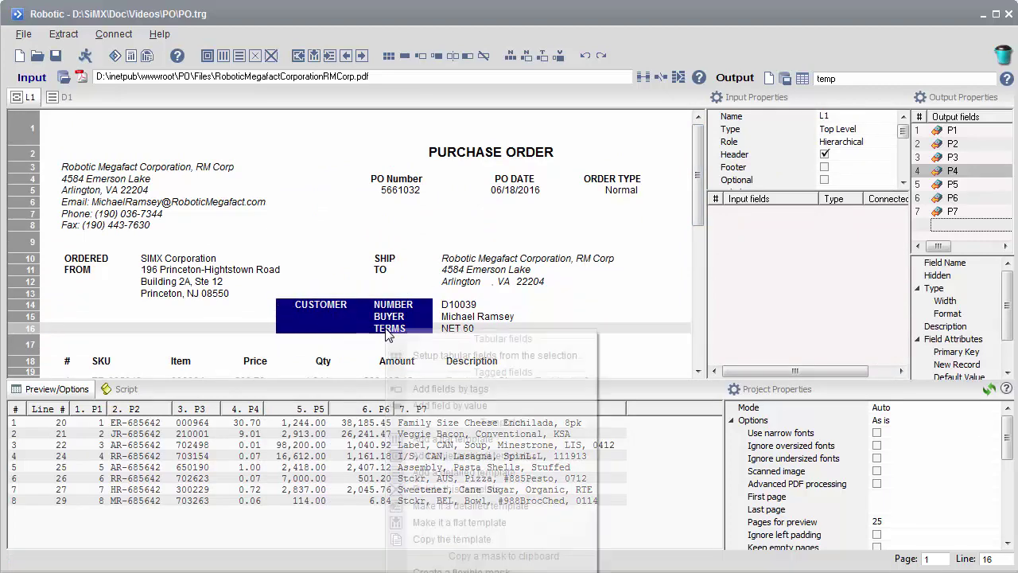
pyautogui.click(438, 390)
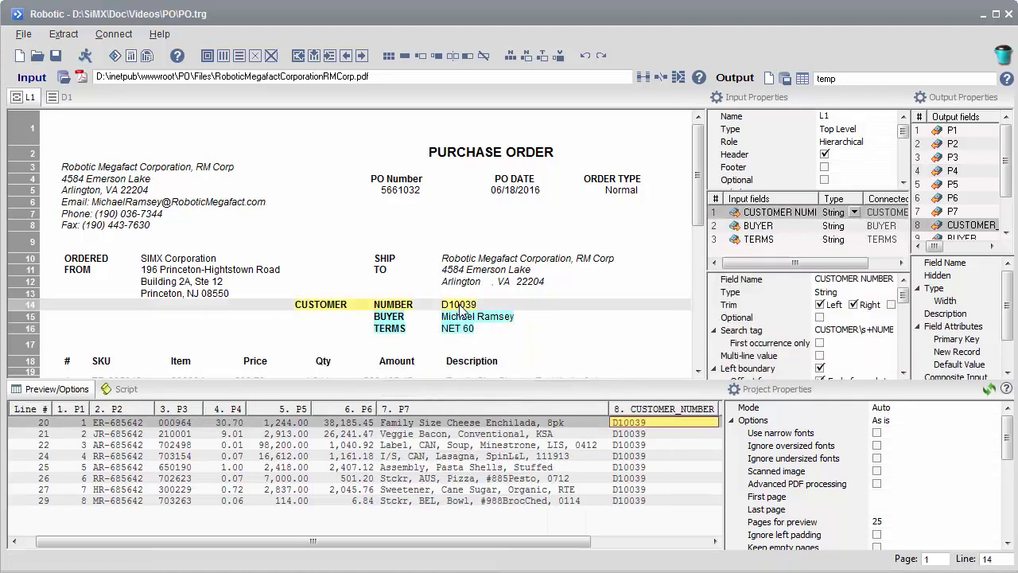
# Step: Check the extracted BUYER and TERMS values, then select the SHIP TO address block
pyautogui.click(468, 318)
pyautogui.click(468, 331)
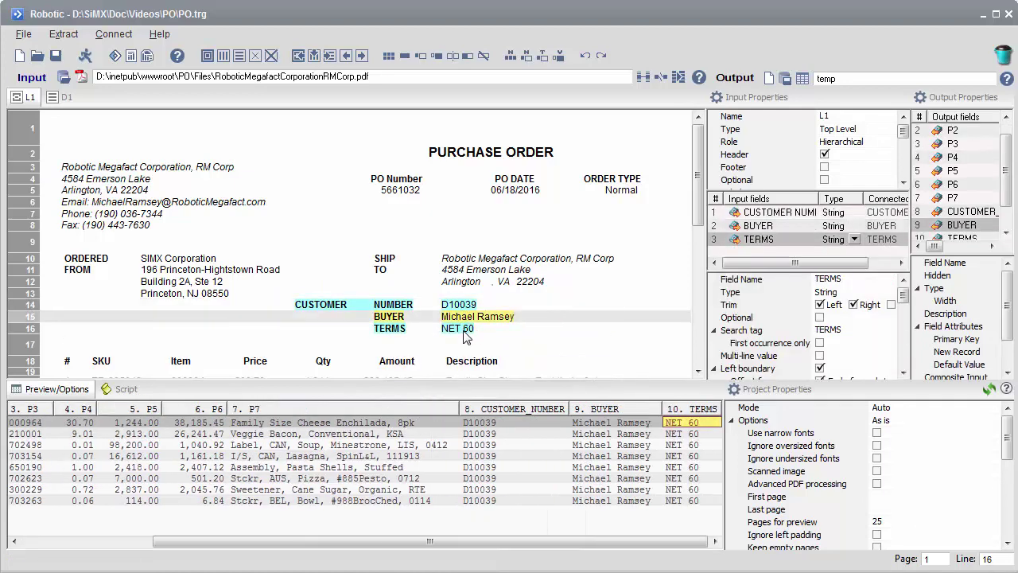
pyautogui.moveTo(458, 291); pyautogui.dragTo(653, 288)
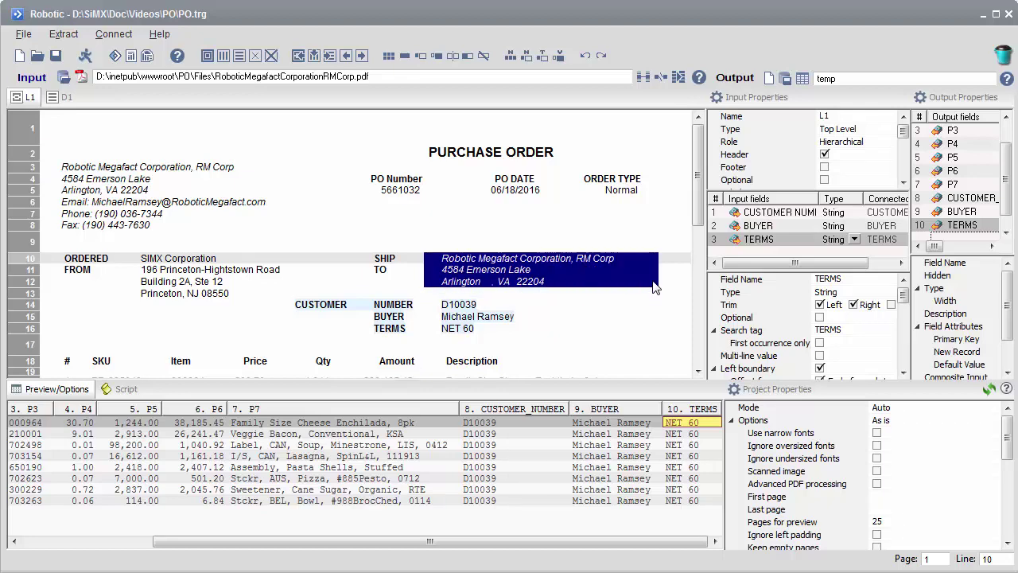
# Step: Add a field capturing the ship-to address, tagged SHIP
pyautogui.rightClick(519, 280)
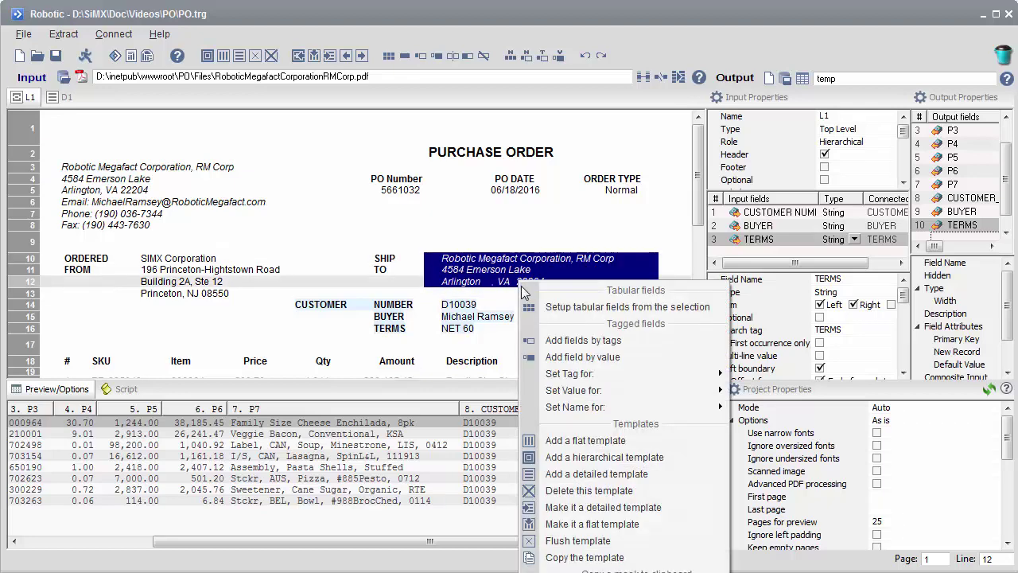
pyautogui.click(556, 356)
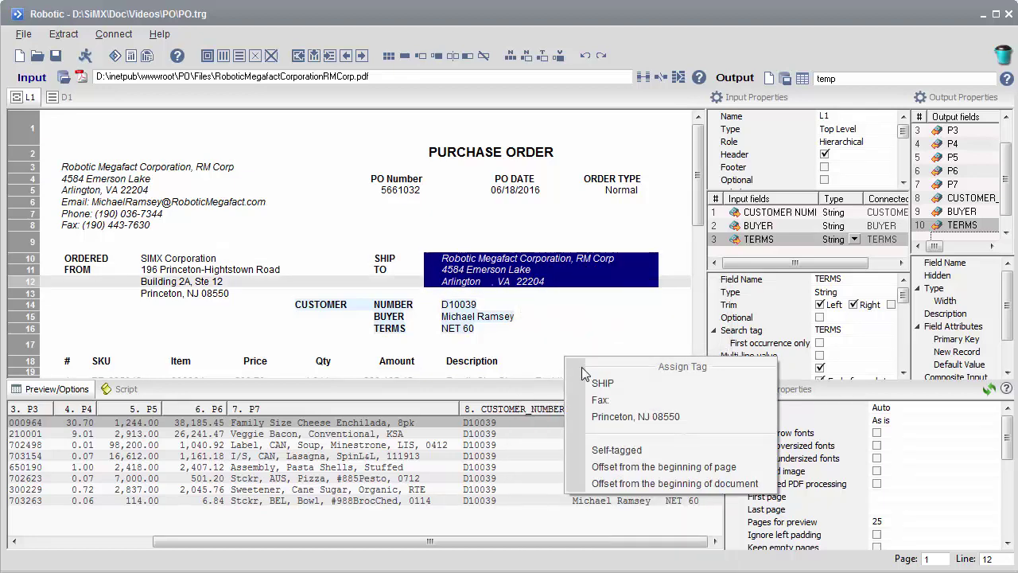
pyautogui.click(603, 383)
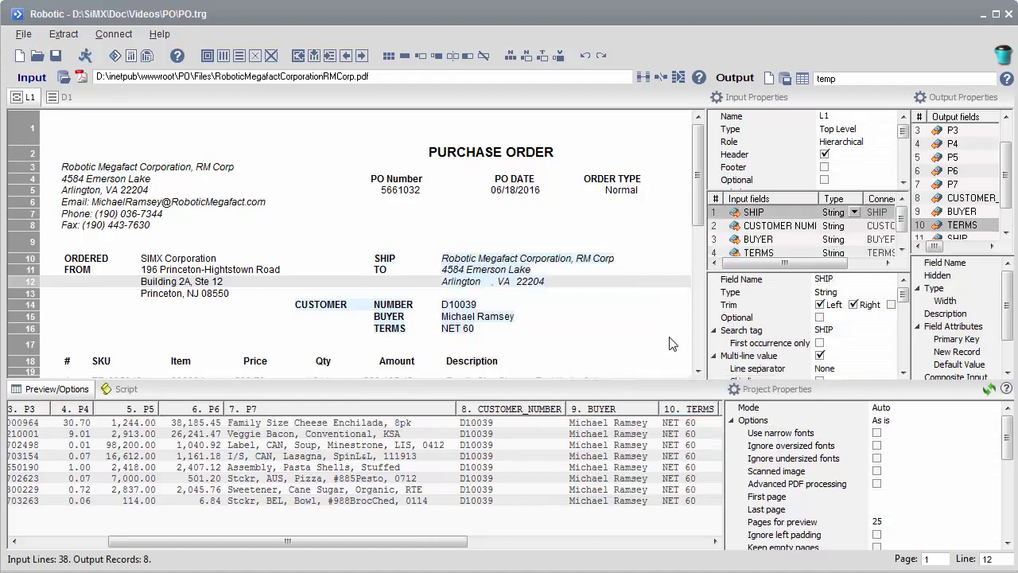
# Step: Verify where the Address1 and Zip outputs come from, then select the PO Number heading
pyautogui.rightClick(722, 213)
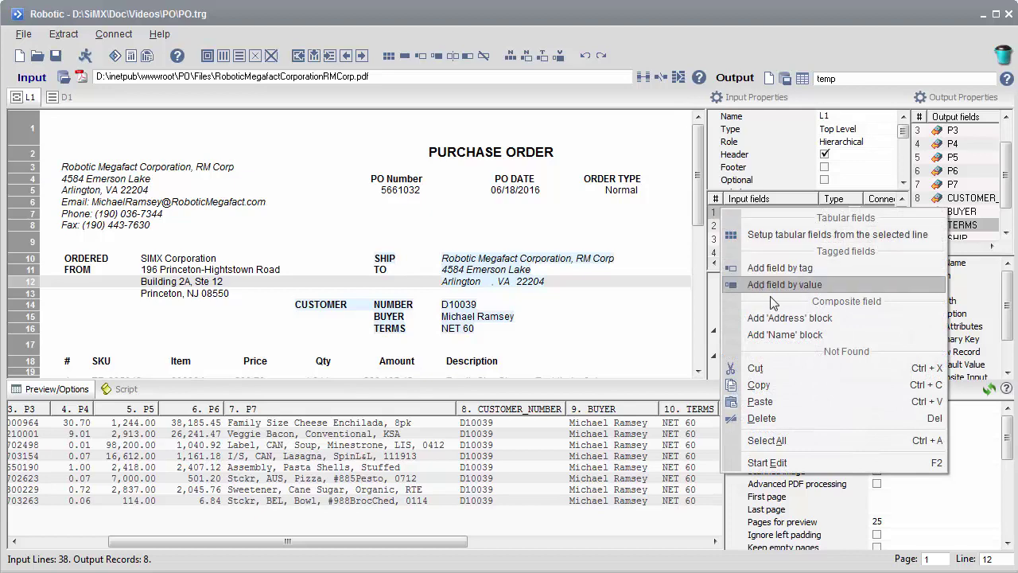
pyautogui.press('Escape')
pyautogui.moveTo(263, 541); pyautogui.dragTo(625, 541)
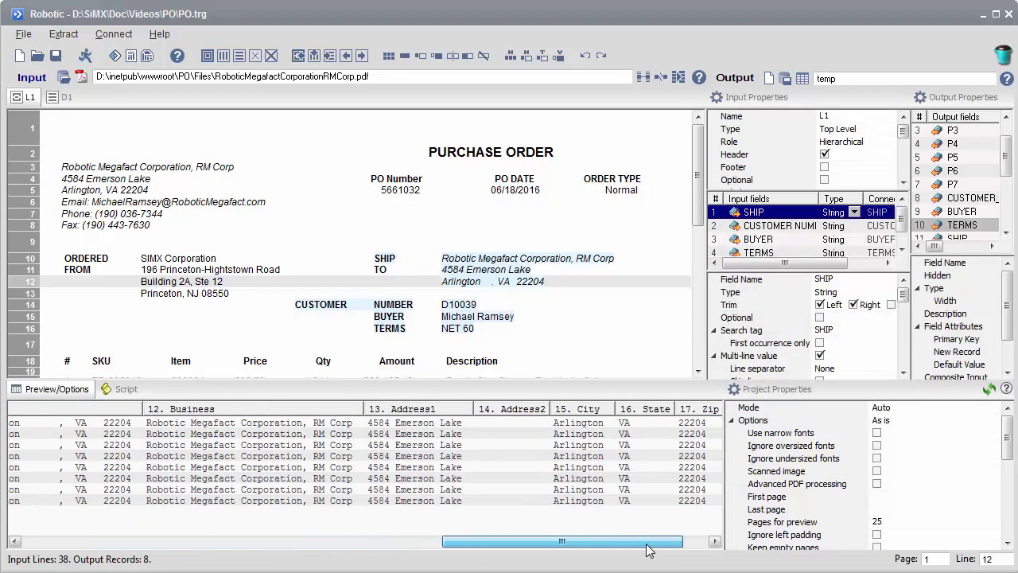
pyautogui.click(517, 471)
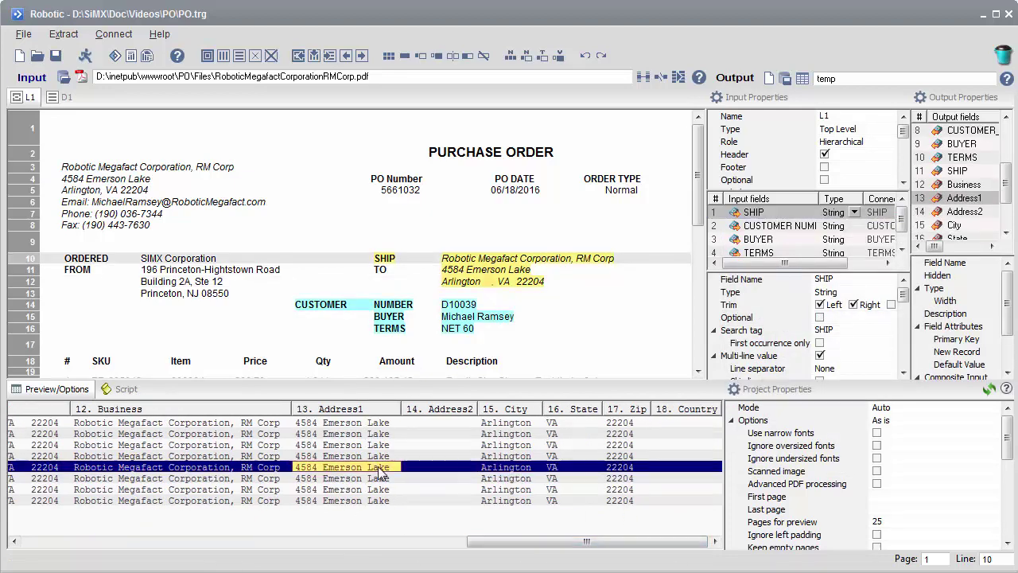
pyautogui.click(619, 470)
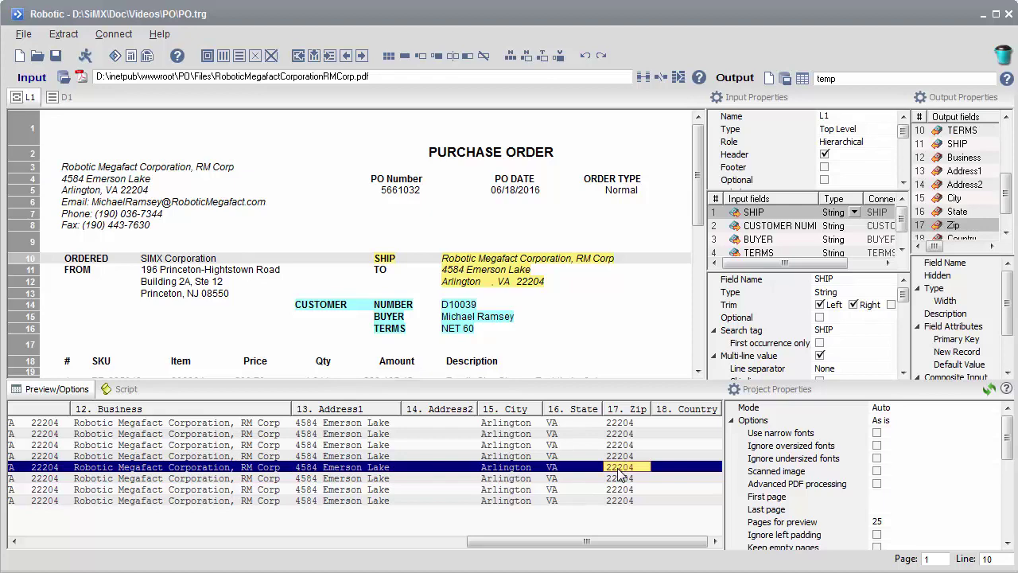
pyautogui.moveTo(368, 177); pyautogui.dragTo(438, 198)
# Step: Add PO Number and PO DATE fields by tag and assign 5661032 as the PO Number value
pyautogui.rightClick(412, 182)
pyautogui.click(445, 237)
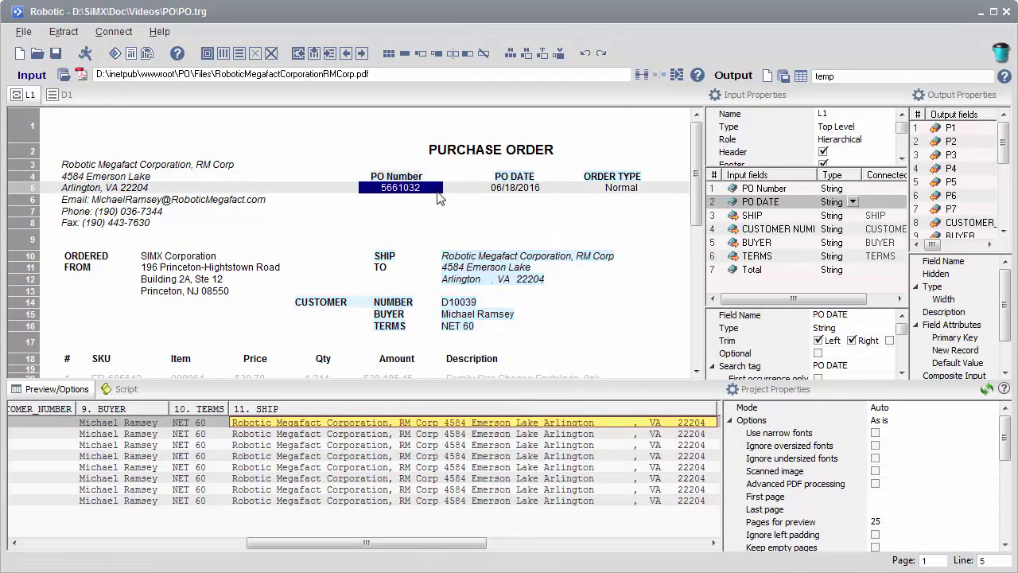
pyautogui.rightClick(408, 188)
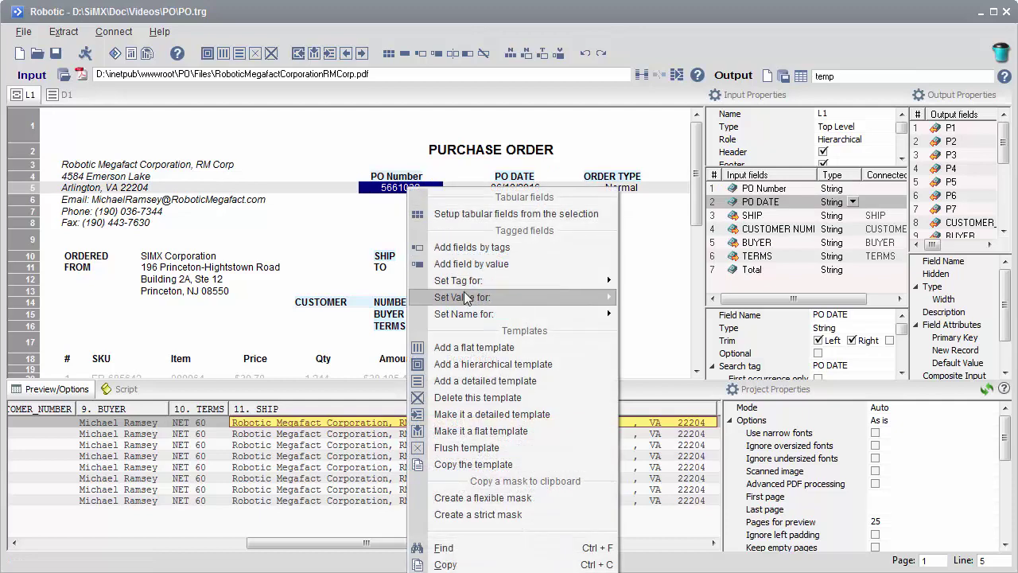
pyautogui.moveTo(465, 295)
pyautogui.click(656, 298)
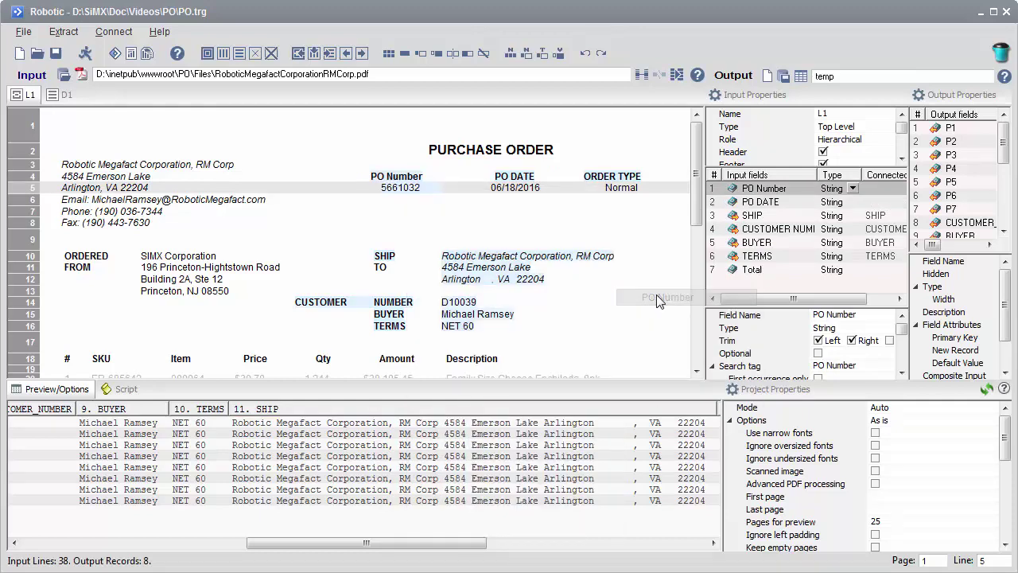
# Step: Assign the order date 06/18/2016 as the PO DATE value
pyautogui.moveTo(476, 191); pyautogui.dragTo(548, 195)
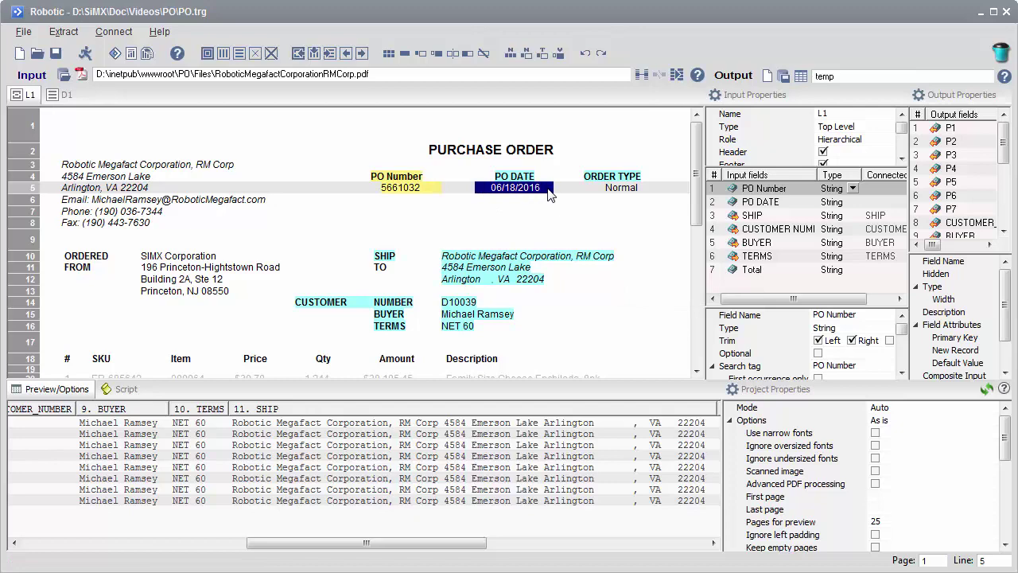
pyautogui.rightClick(525, 189)
pyautogui.moveTo(590, 298)
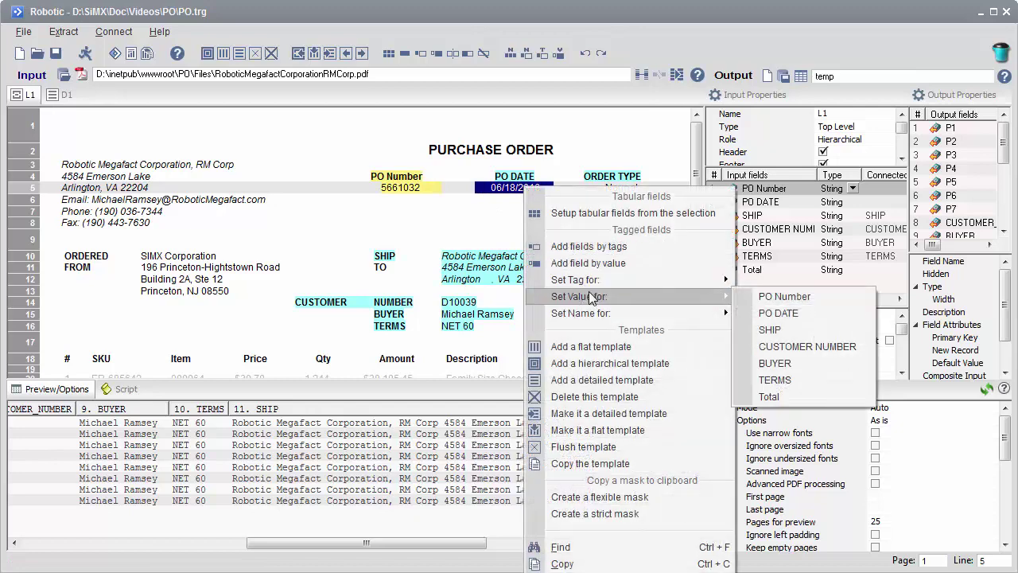
pyautogui.click(763, 313)
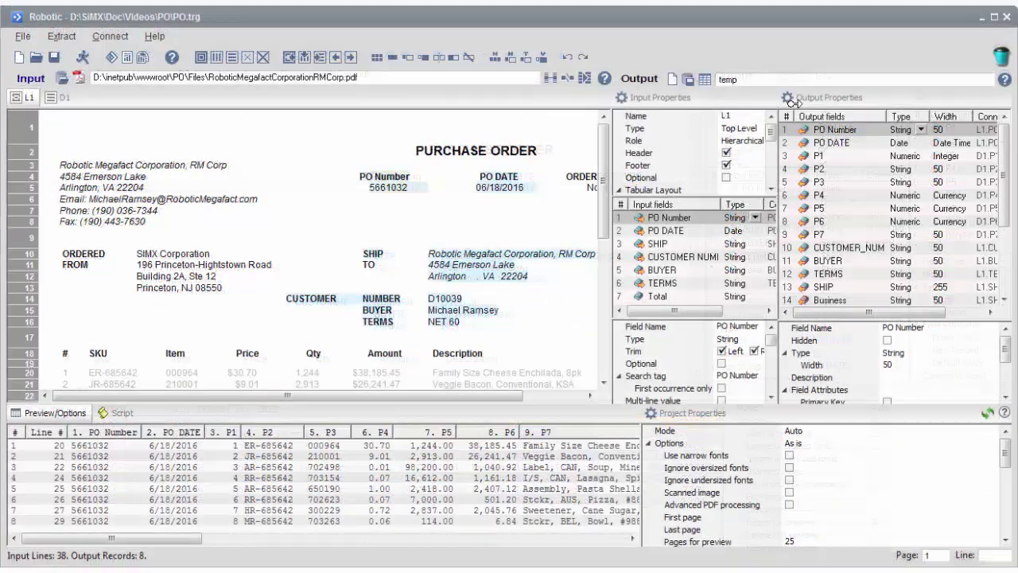
# Step: Delete all the temporary output fields
pyautogui.click(841, 169)
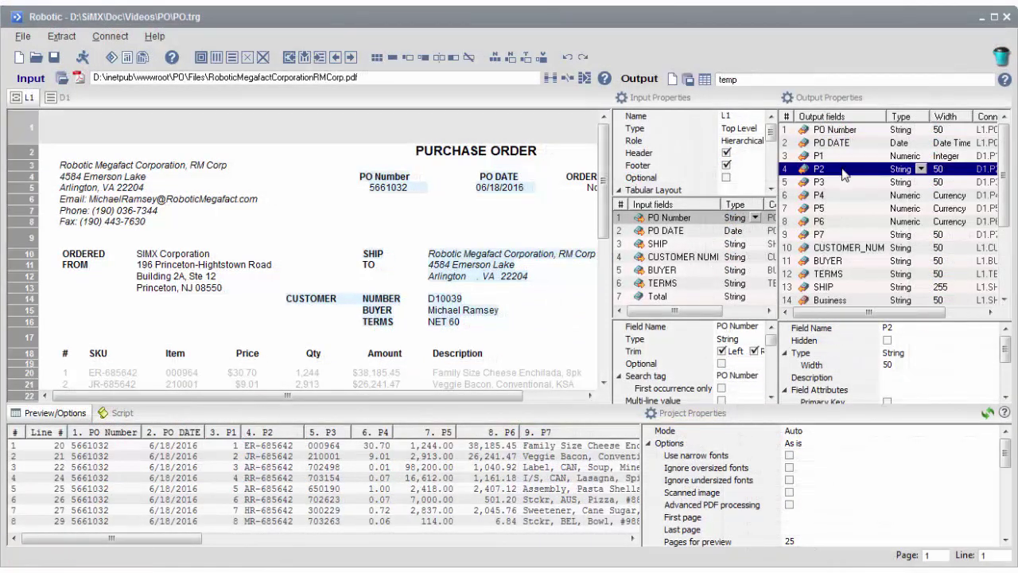
pyautogui.hotkey('ctrl', 'a')
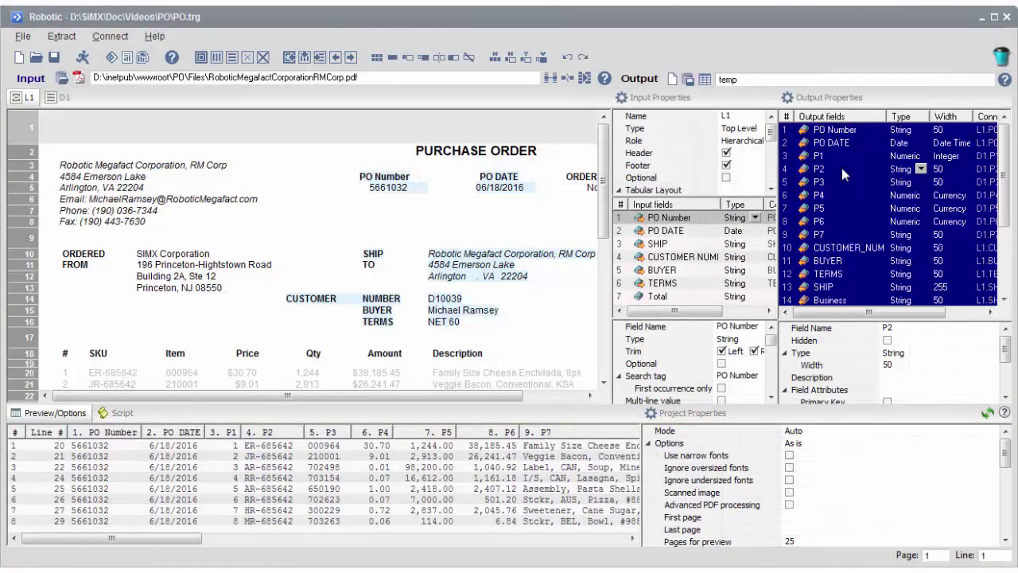
pyautogui.press('Delete')
pyautogui.press('Return')
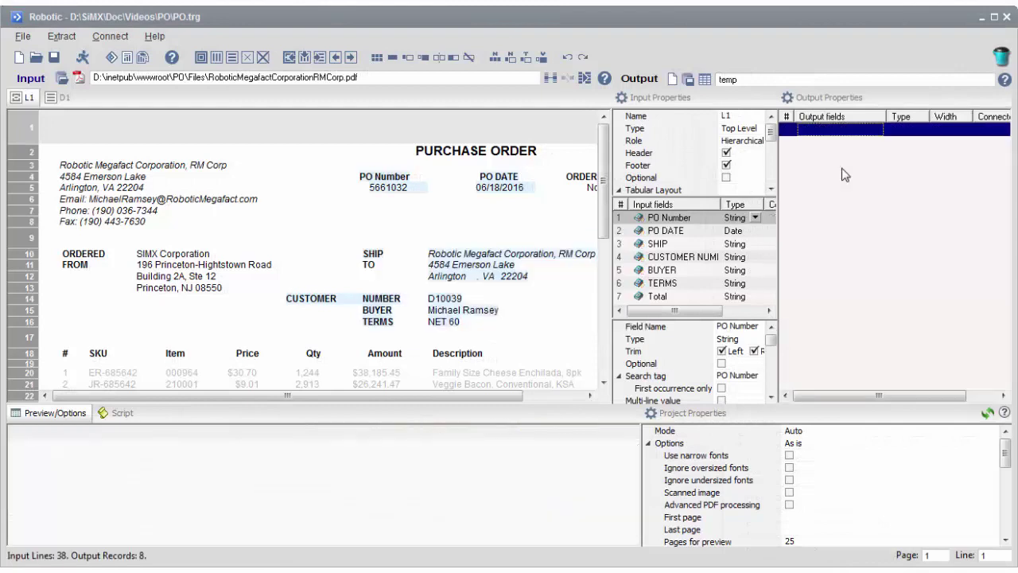
# Step: Set the output to the POUploads table in the PO database's dbo schema on the express server
pyautogui.click(689, 83)
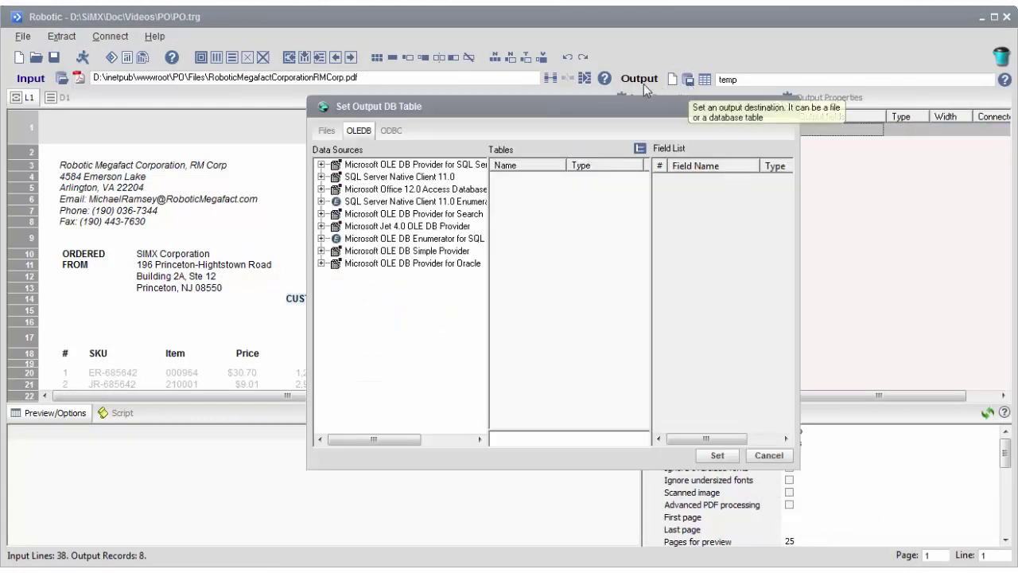
pyautogui.click(322, 176)
pyautogui.click(336, 213)
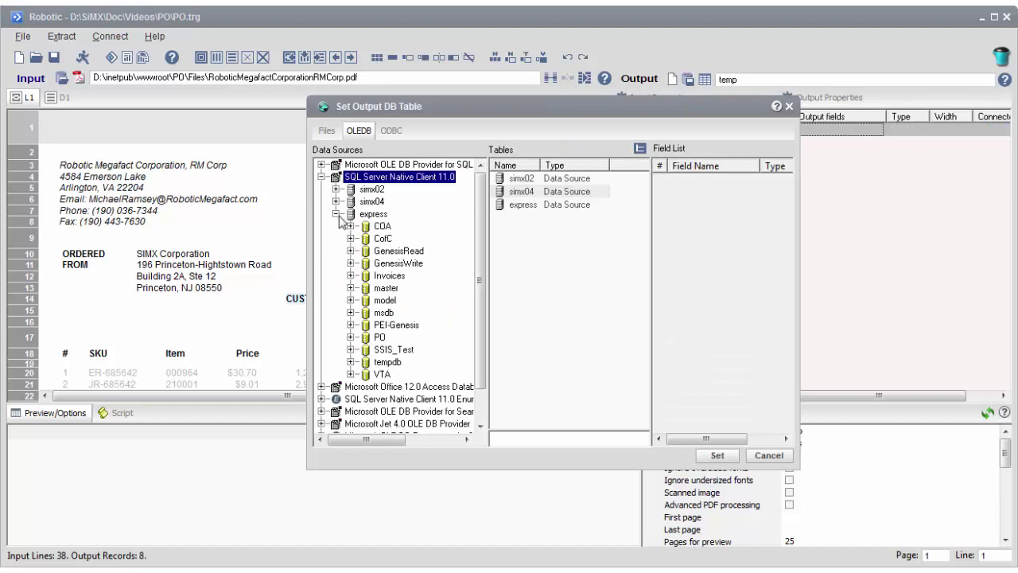
pyautogui.click(349, 336)
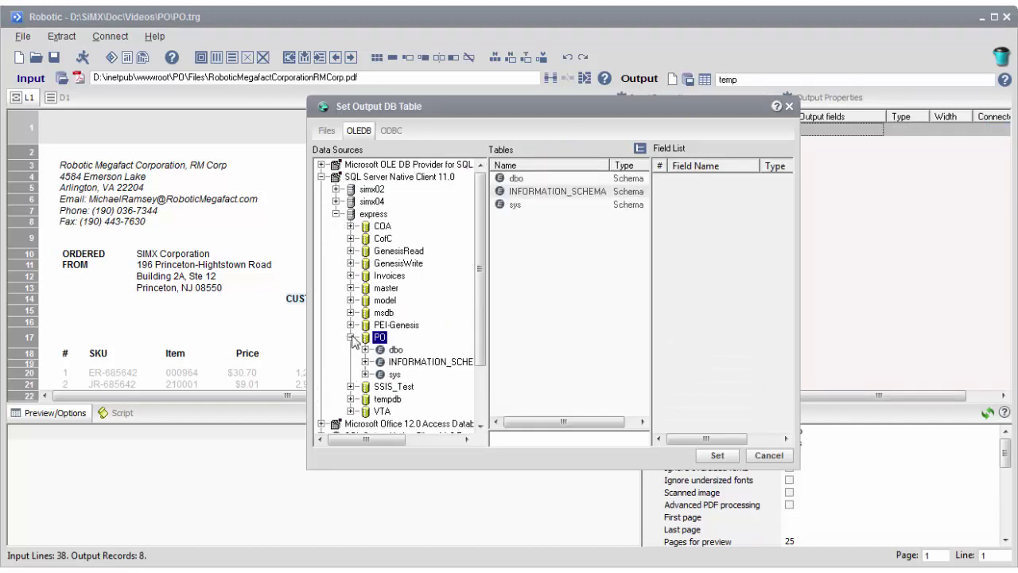
pyautogui.click(364, 349)
pyautogui.click(415, 362)
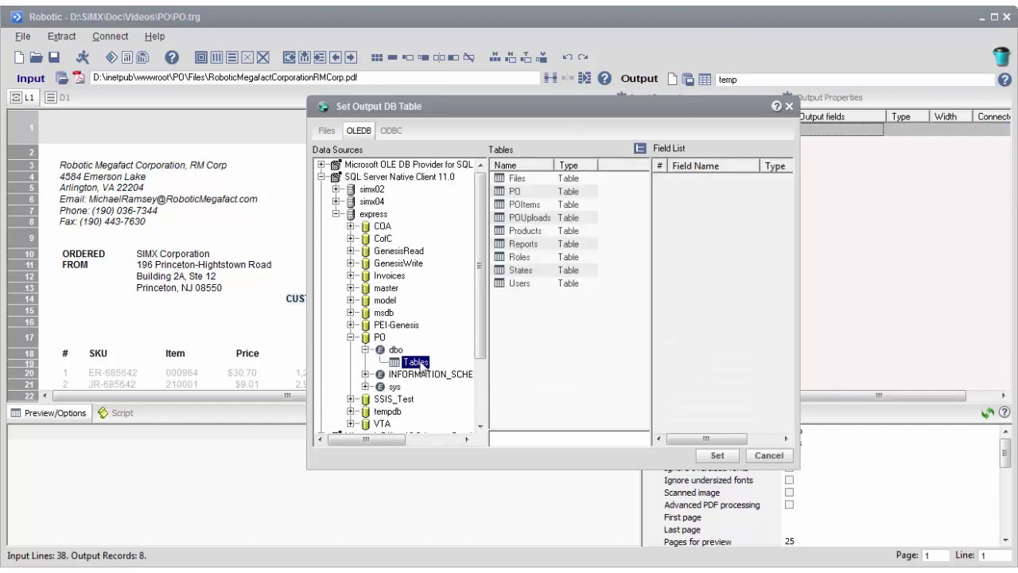
pyautogui.click(531, 219)
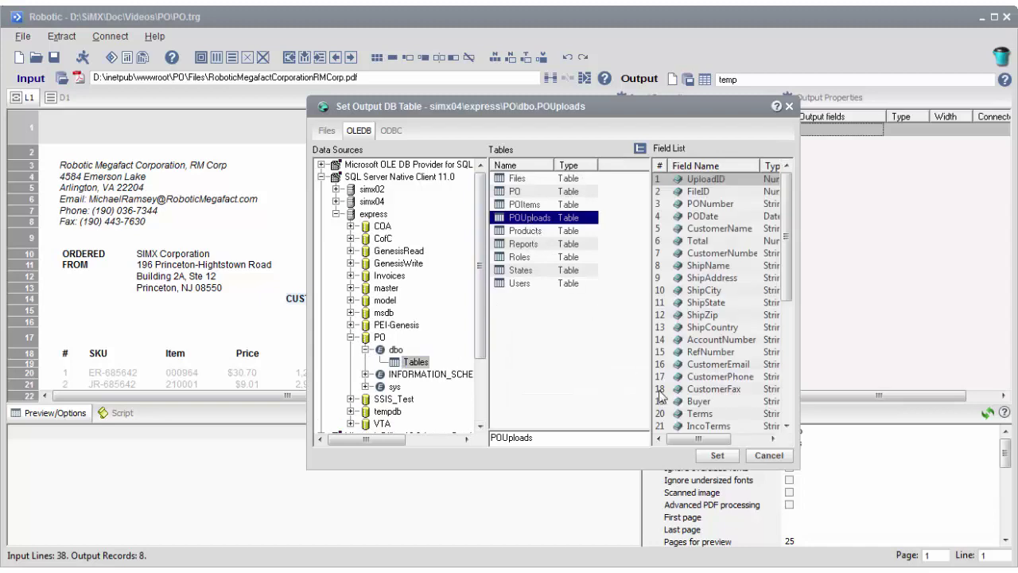
pyautogui.click(717, 455)
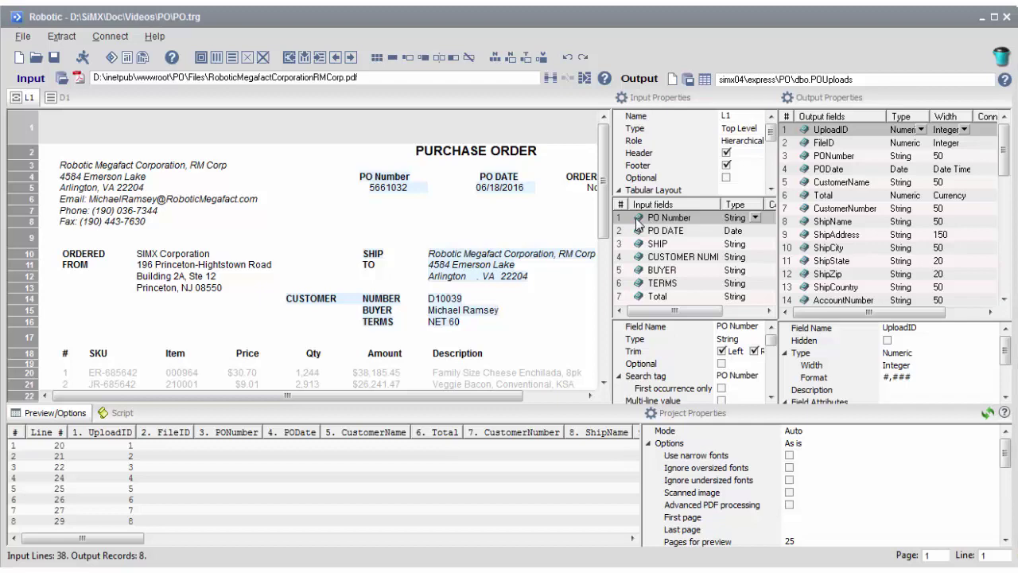
# Step: Connect all input fields to the POUploads columns with matching names
pyautogui.hotkey('ctrl', 'a')
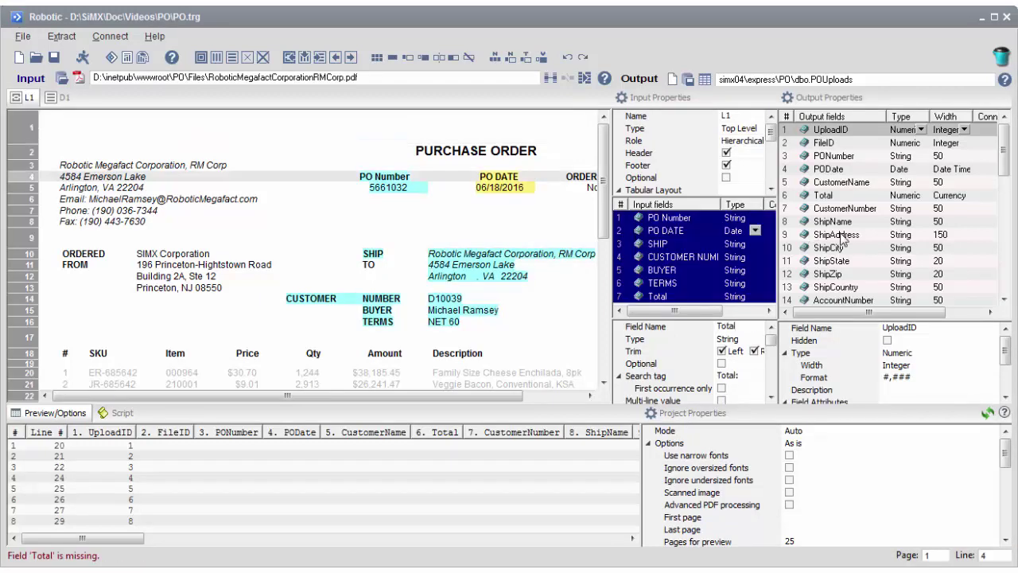
pyautogui.click(841, 234)
pyautogui.hotkey('ctrl', 'a')
pyautogui.click(550, 77)
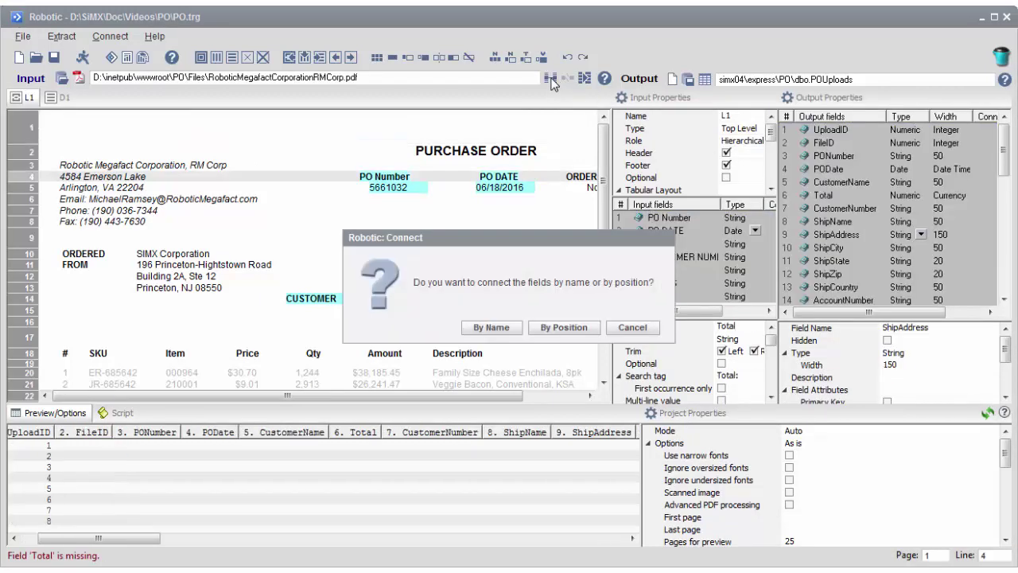
pyautogui.click(492, 327)
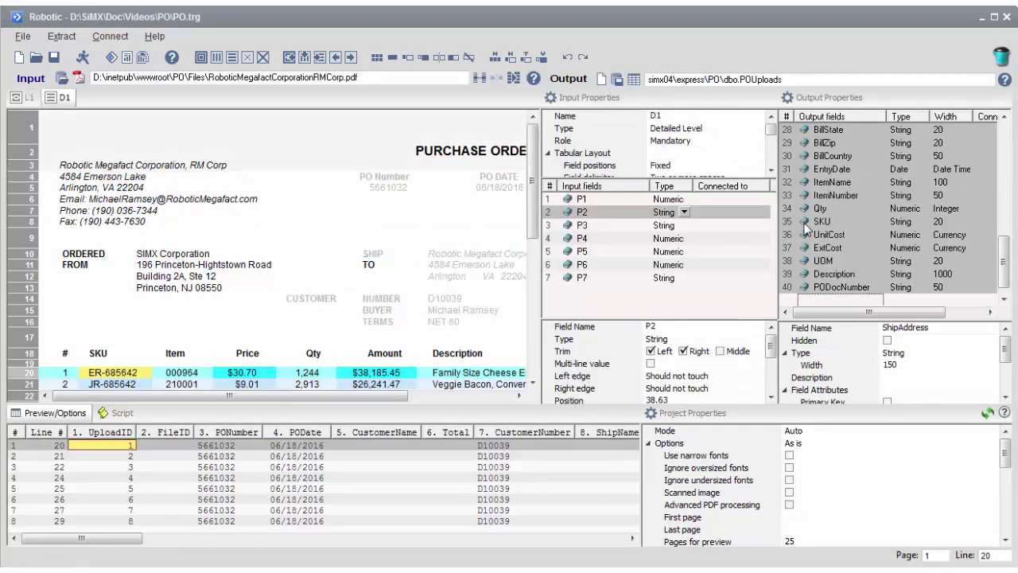
# Step: Connect item field P2 to SKU, P3 to ItemNumber and P7 to Description
pyautogui.click(804, 225)
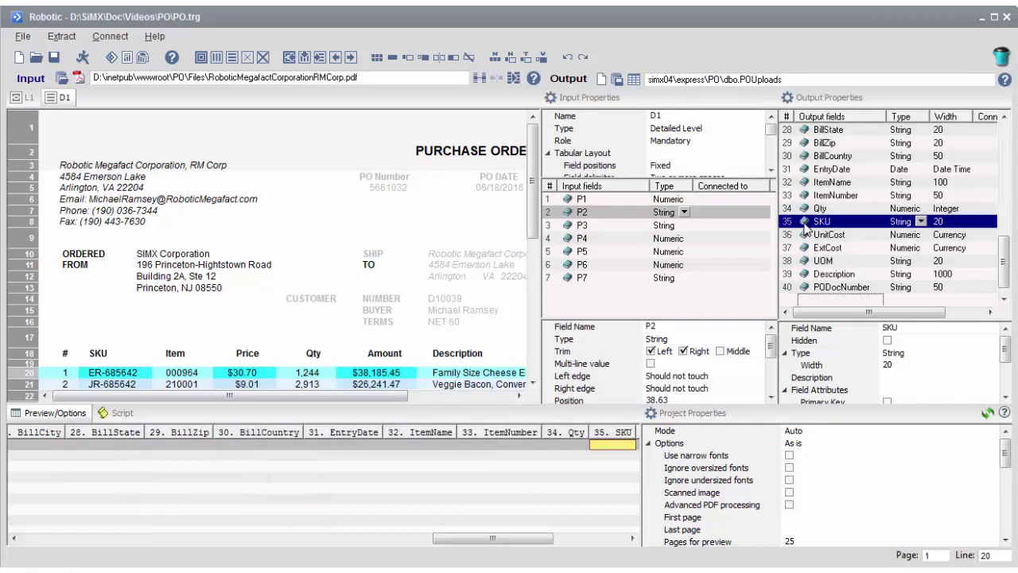
pyautogui.click(482, 76)
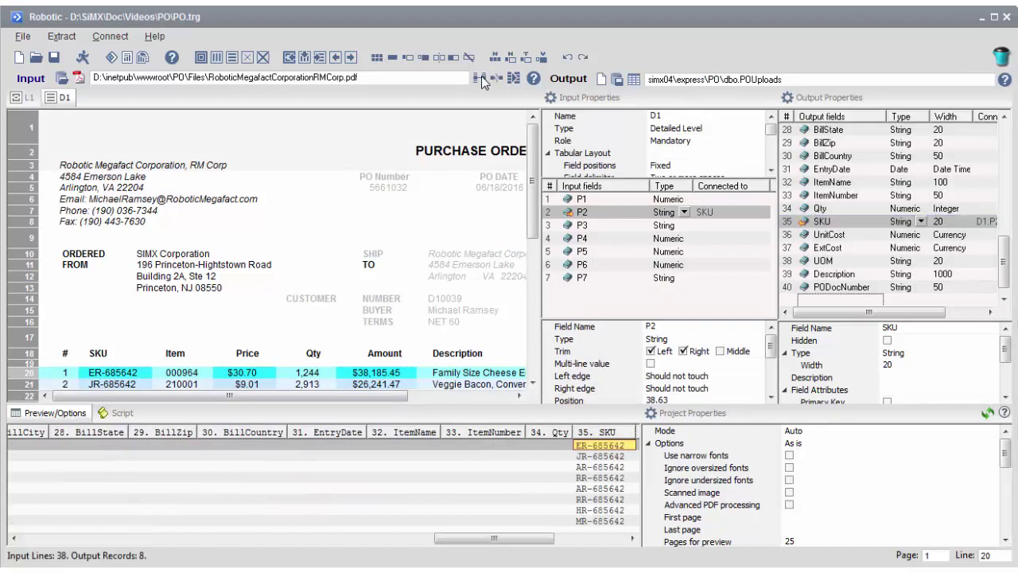
pyautogui.click(566, 226)
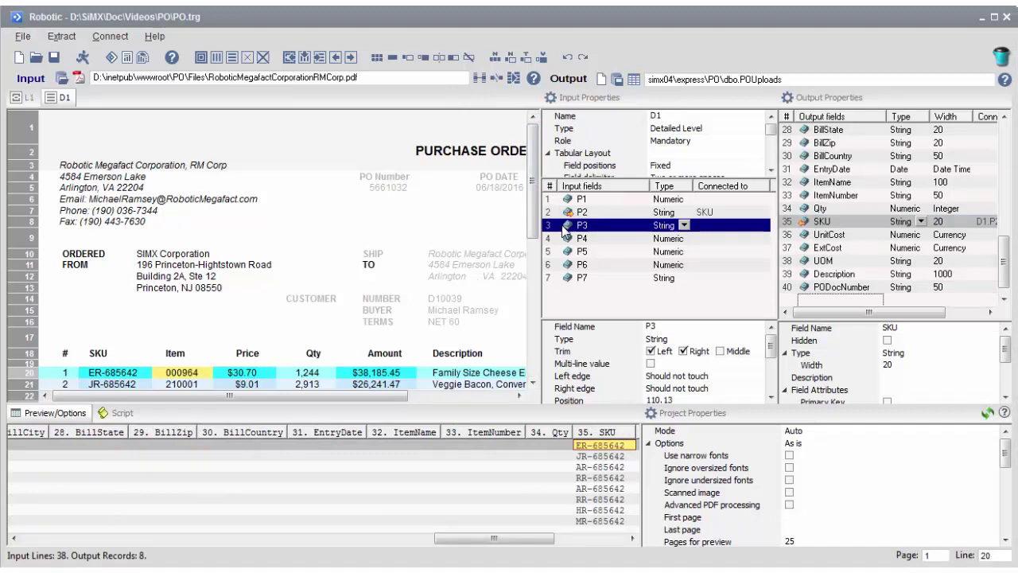
pyautogui.moveTo(565, 226); pyautogui.dragTo(977, 199)
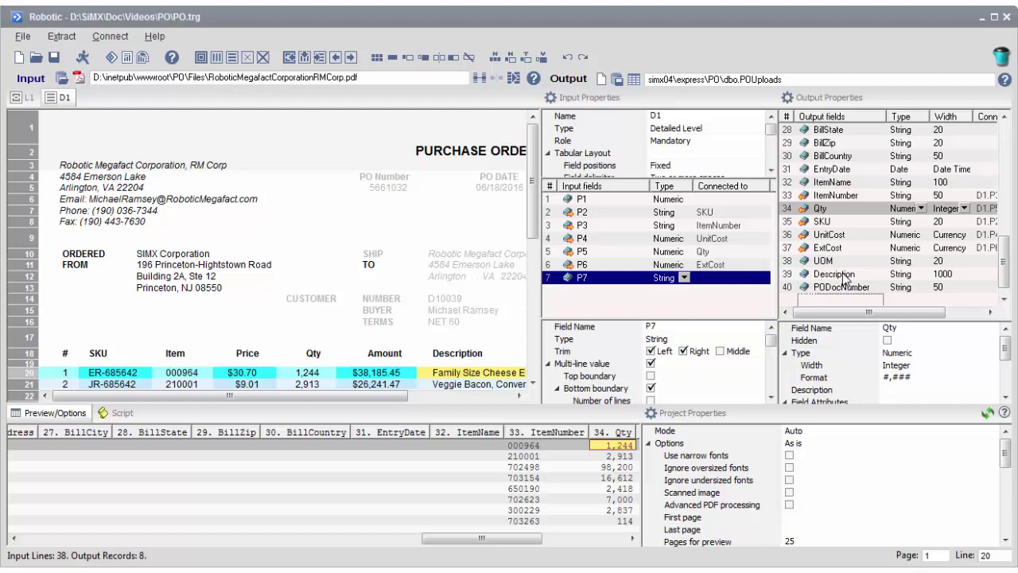
pyautogui.click(842, 275)
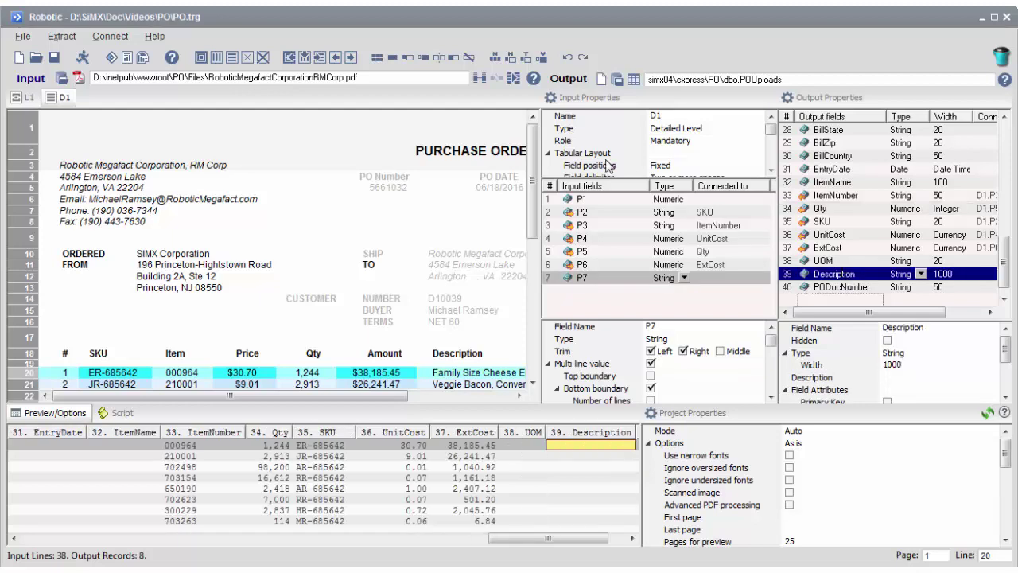
pyautogui.click(480, 79)
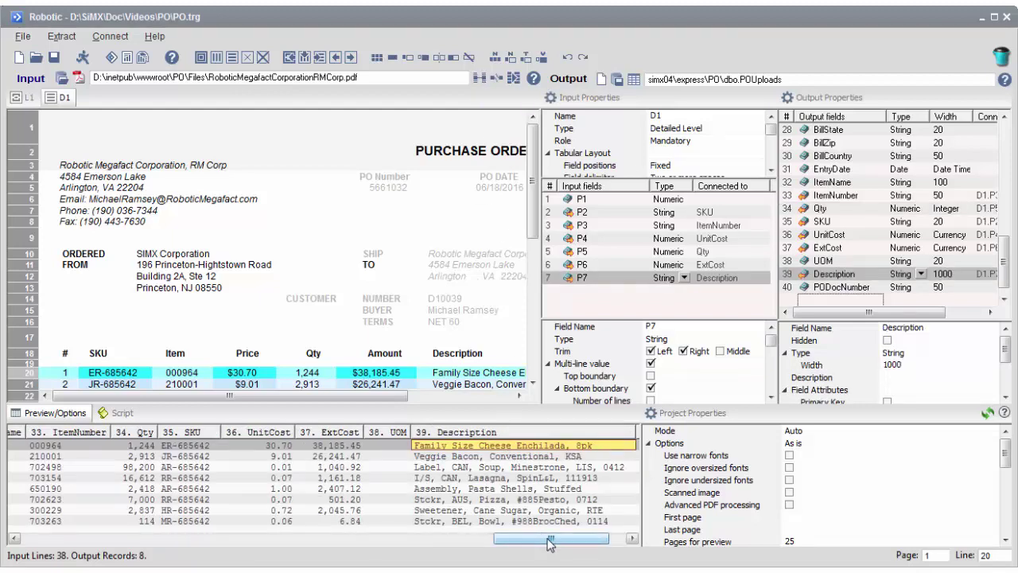
pyautogui.moveTo(550, 543); pyautogui.dragTo(521, 543)
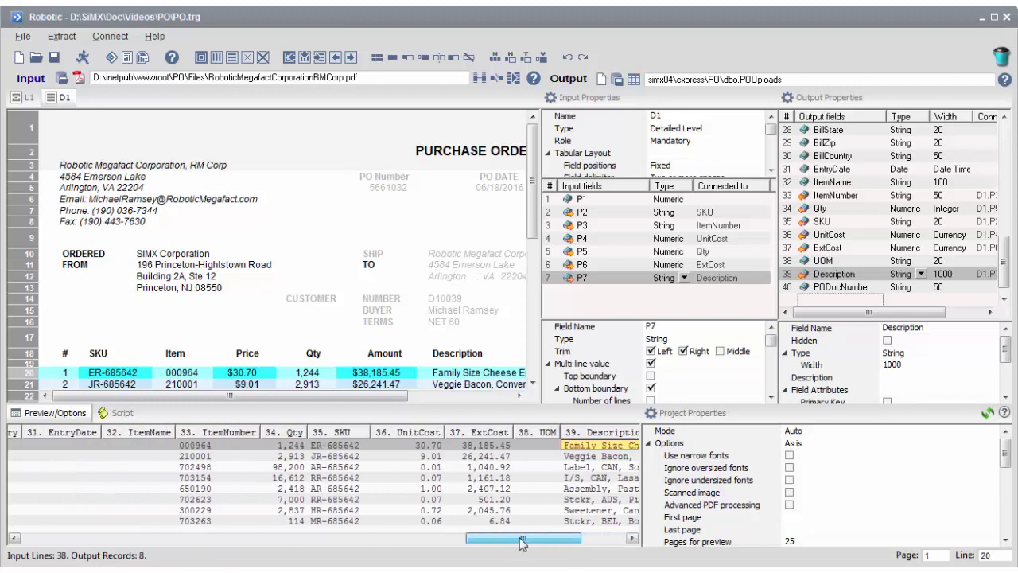